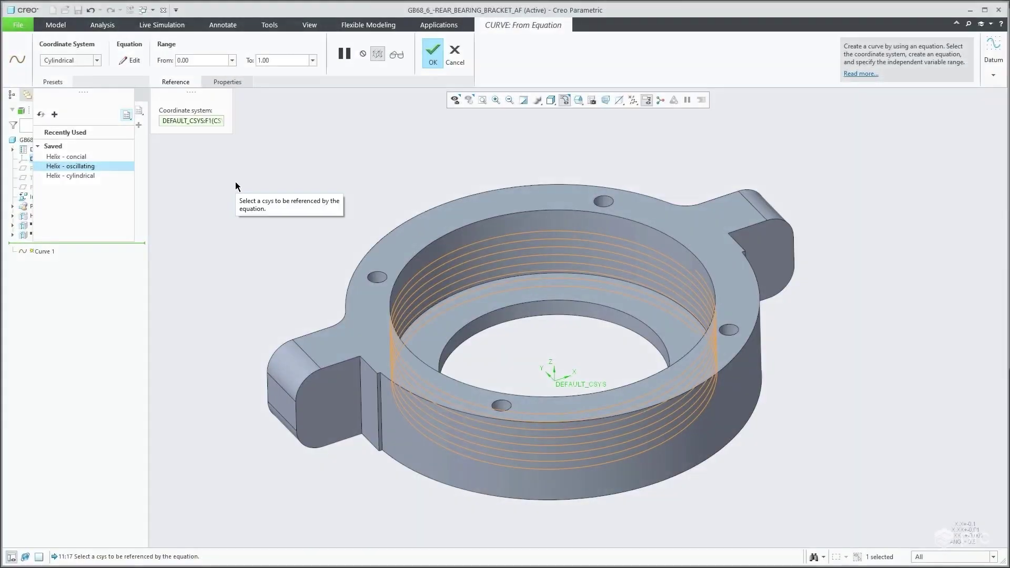
Preview the conical, oscillating and cylindrical helix presets in Curve from Equation.
left_click(52, 81)
left_click(75, 159)
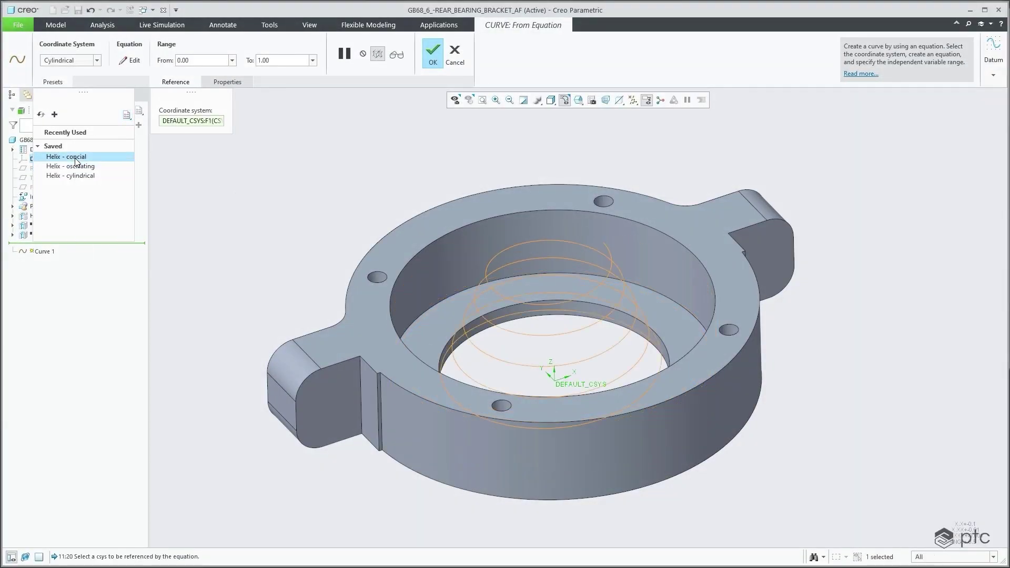
left_click(79, 165)
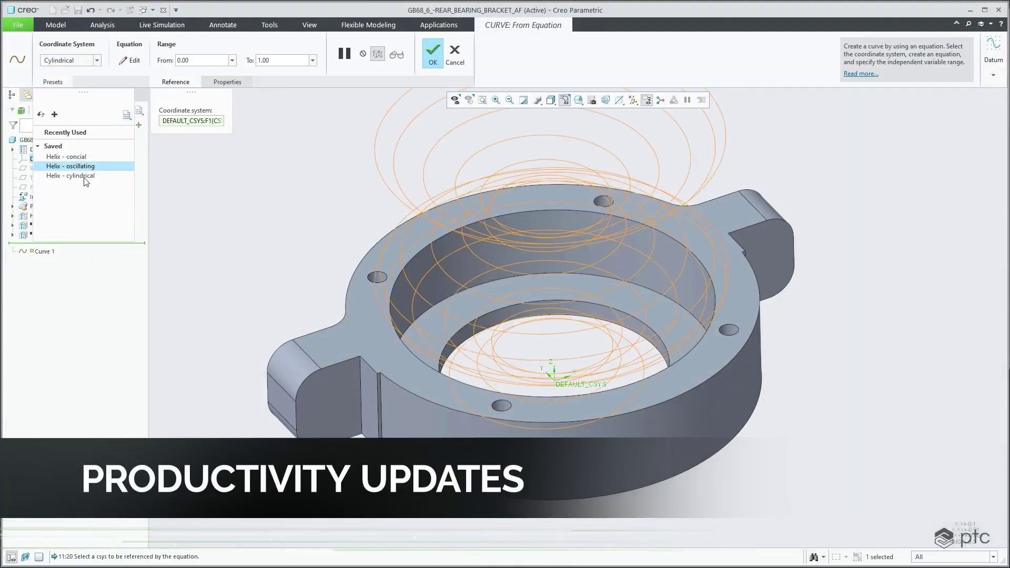
left_click(83, 179)
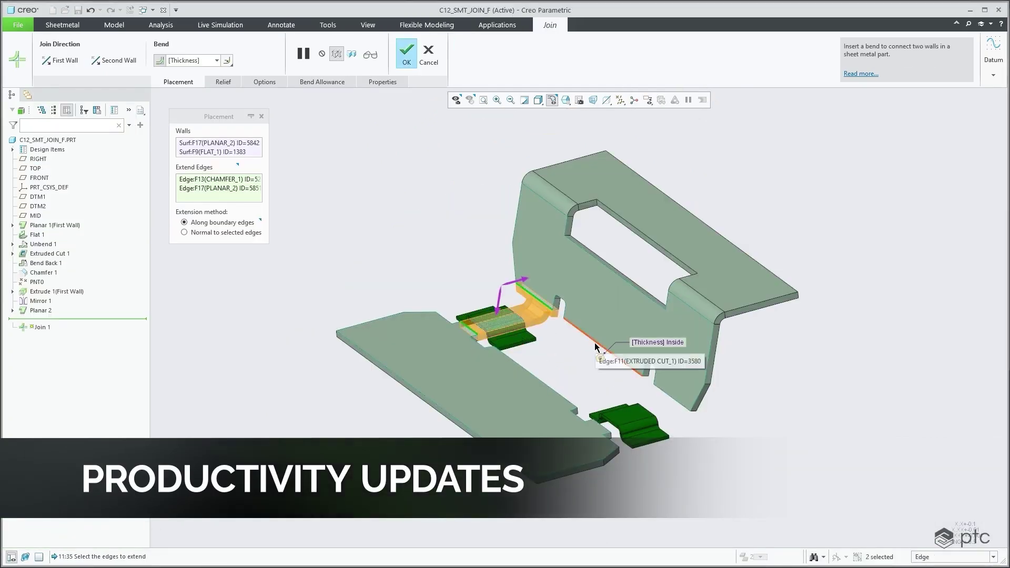
Join the two sheet-metal walls, extending the cut edge normal to the selected edges.
left_click(597, 347, "ctrl")
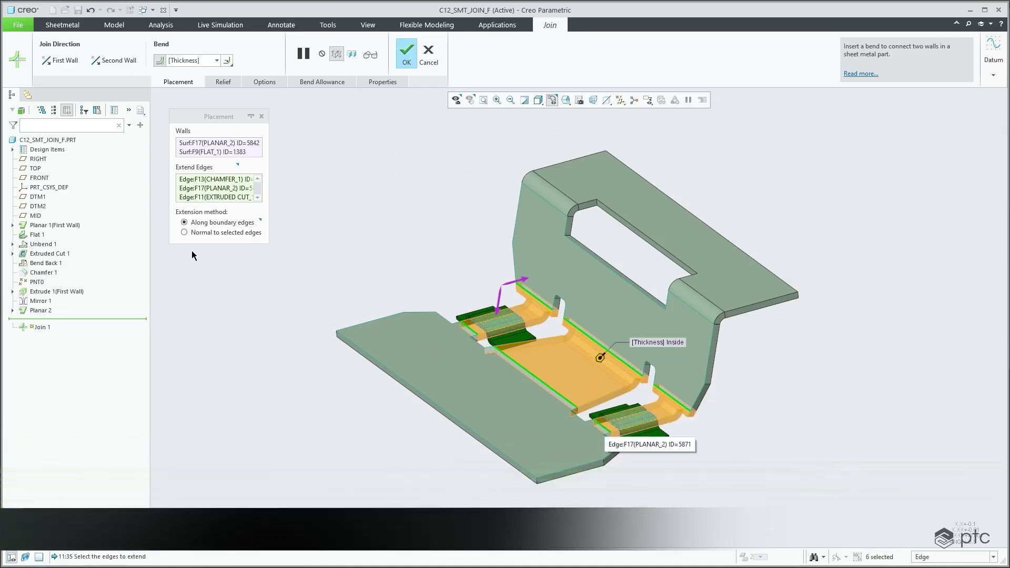
left_click(211, 233)
left_click(407, 52)
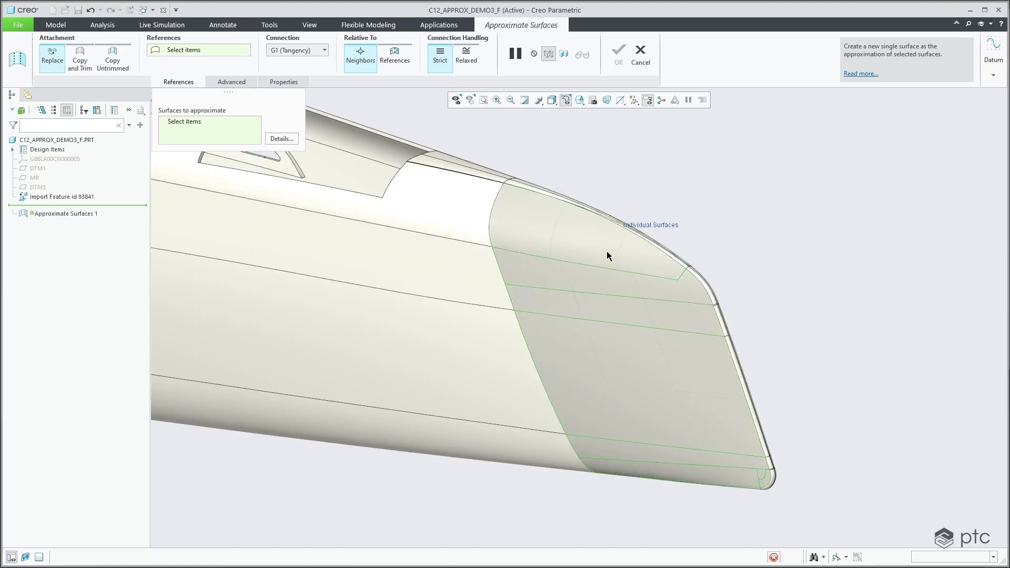
Approximate the nose surfaces as one surface, then make the curve start tangent and reshape it.
left_click(608, 256)
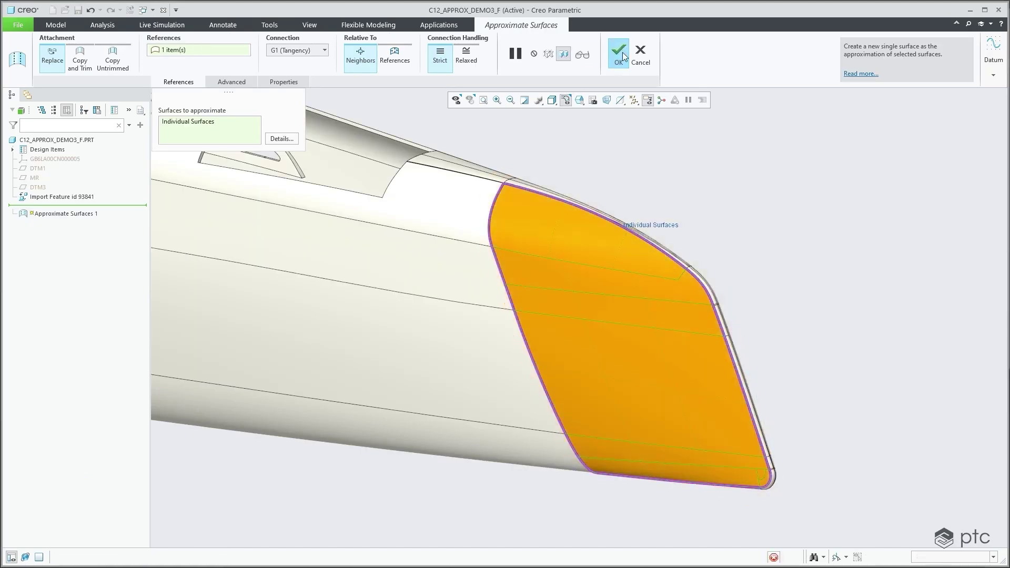
left_click(623, 52)
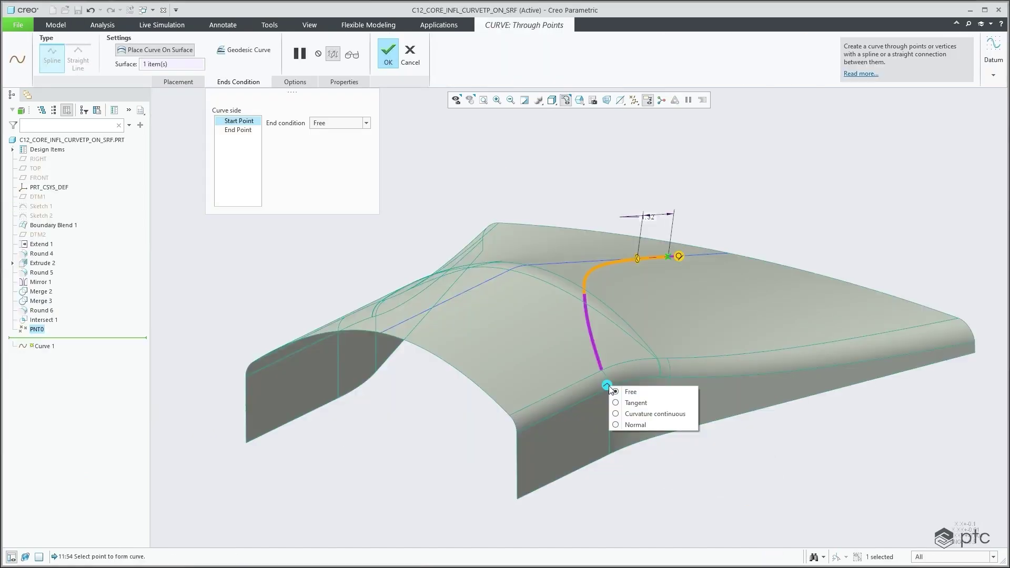
left_click(636, 403)
left_click_drag(577, 344, 557, 326)
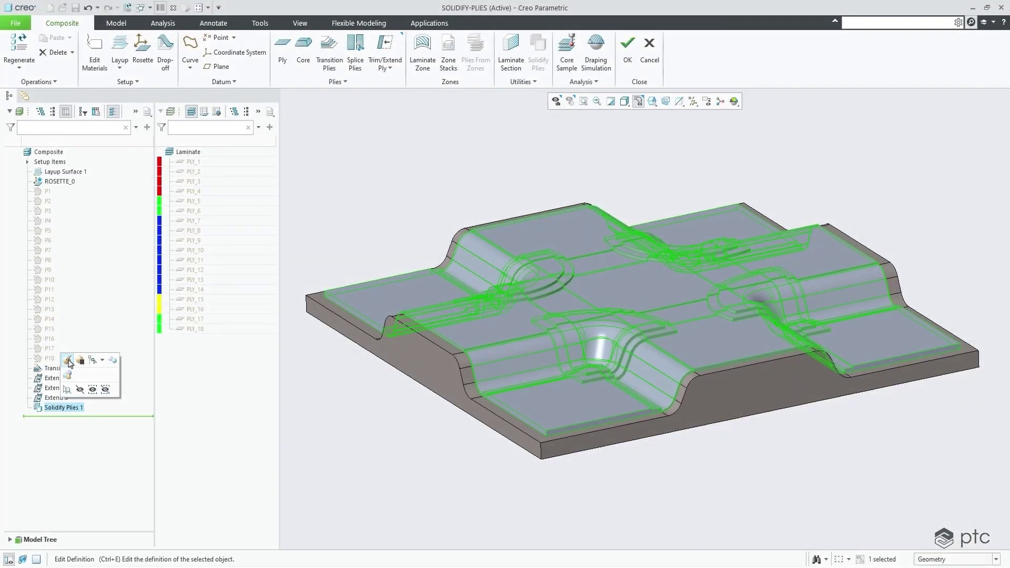
Redefine Solidify Plies 1 with Add drop-off geometry enabled.
left_click(70, 363)
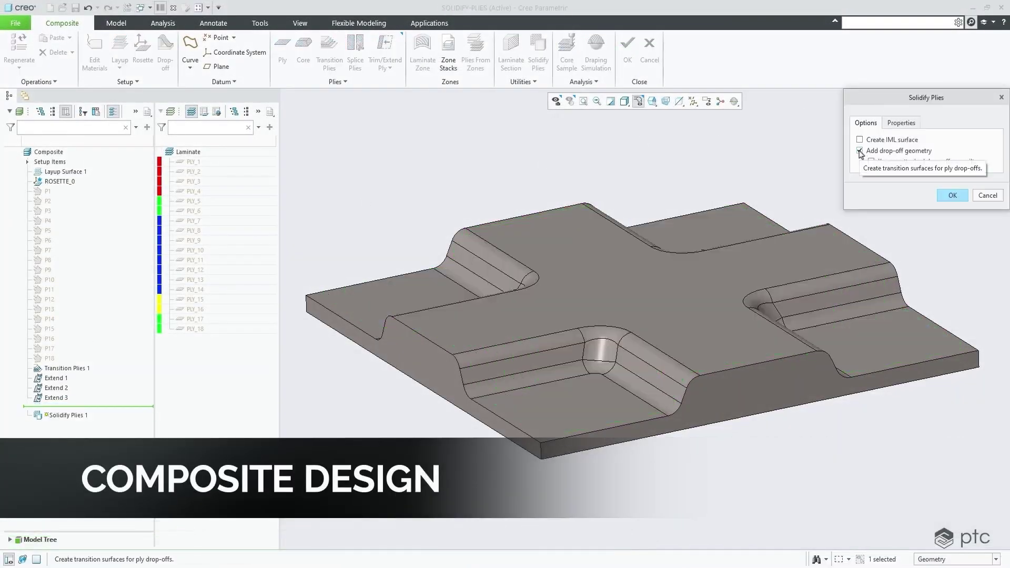
left_click(896, 152)
left_click(958, 199)
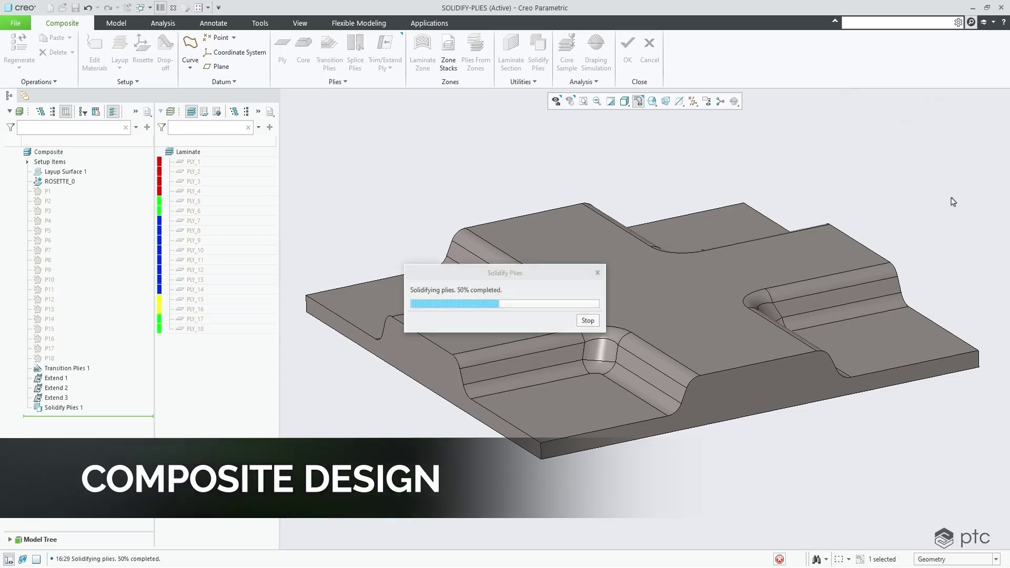
left_click(954, 202)
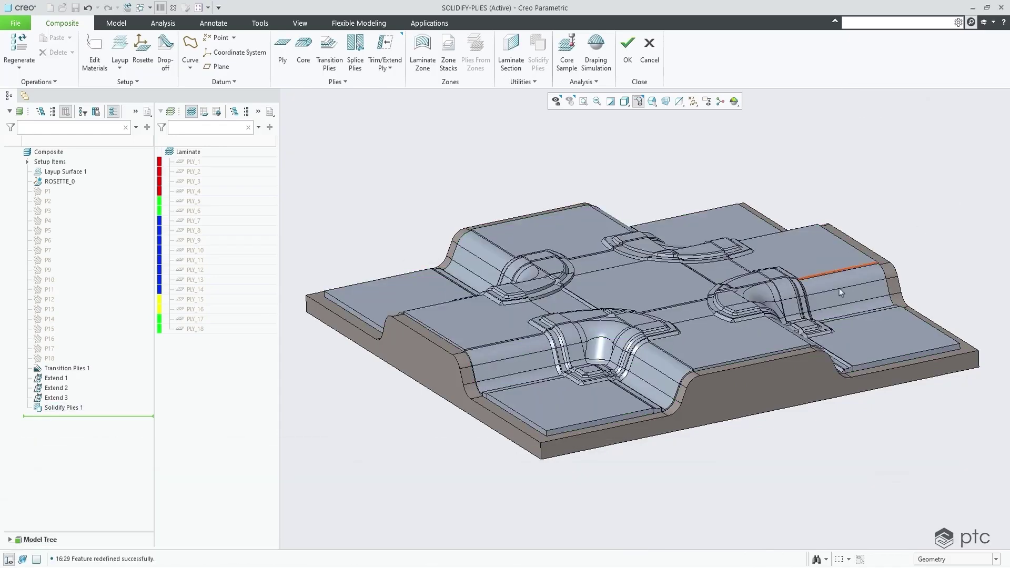
Undo and redo to compare flat stepped plies with drop-off plies, then return to isometric view.
scroll(582, 390, "down", 5)
scroll(581, 389, "down", 3)
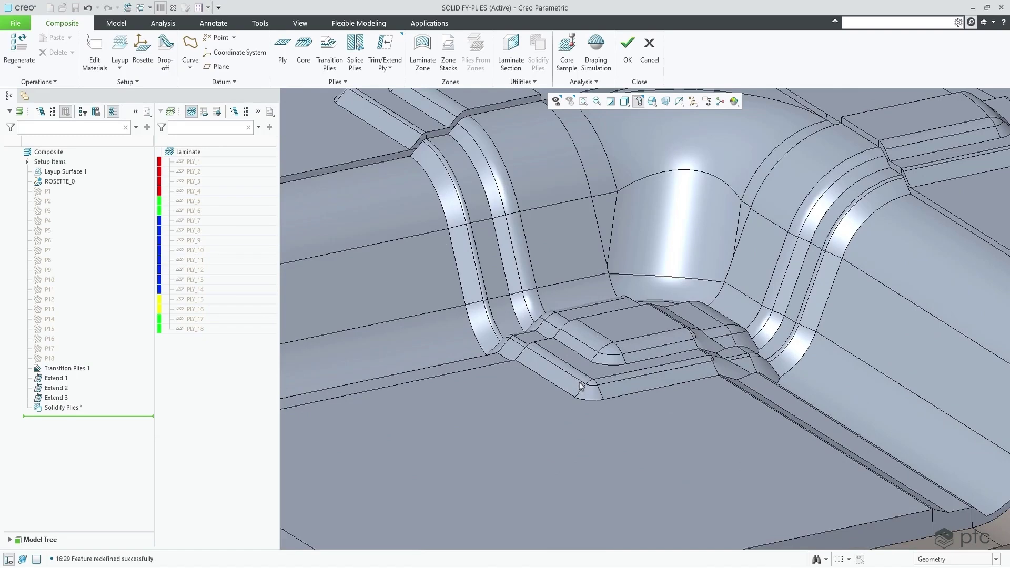
left_click(87, 8)
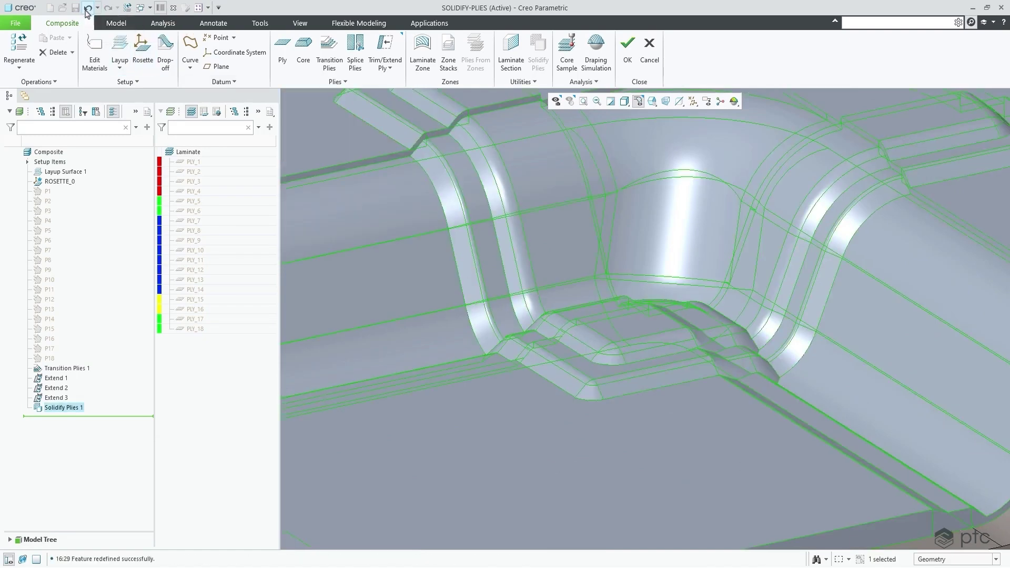
left_click(107, 8)
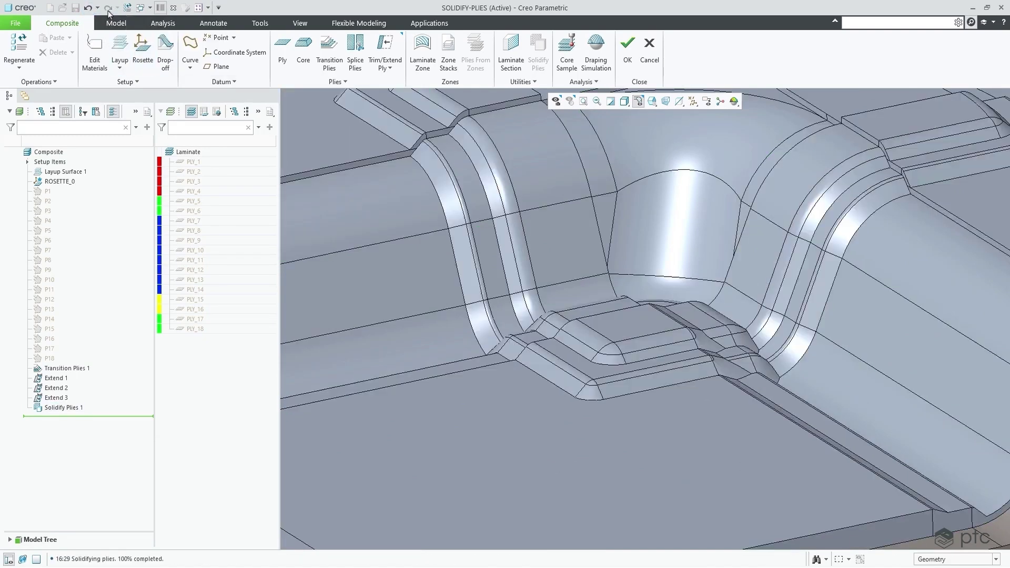
left_click(638, 101)
left_click(672, 164)
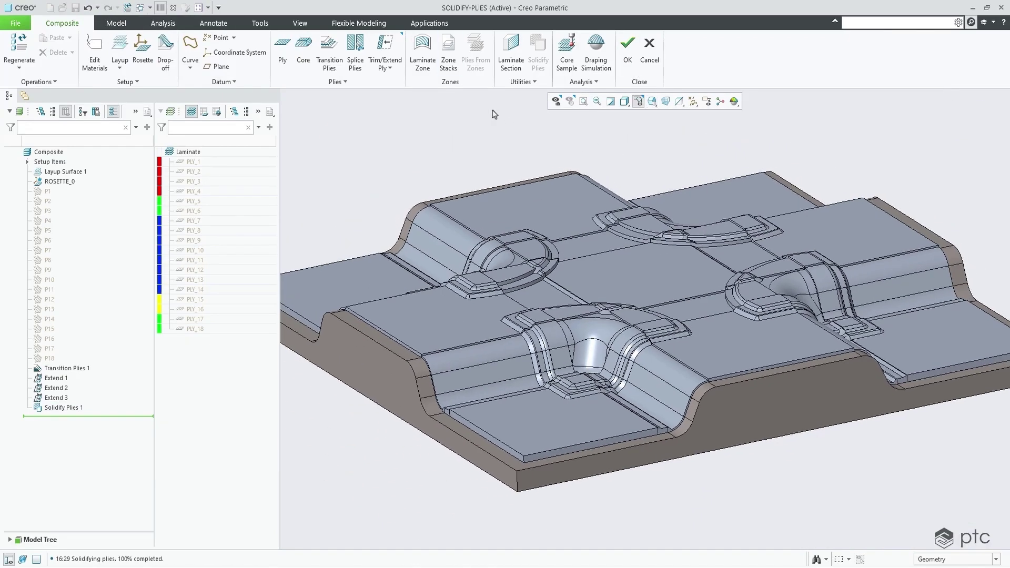
Create a laminate section offset 40.90 into the part from its front side face.
left_click(509, 59)
left_click(737, 409)
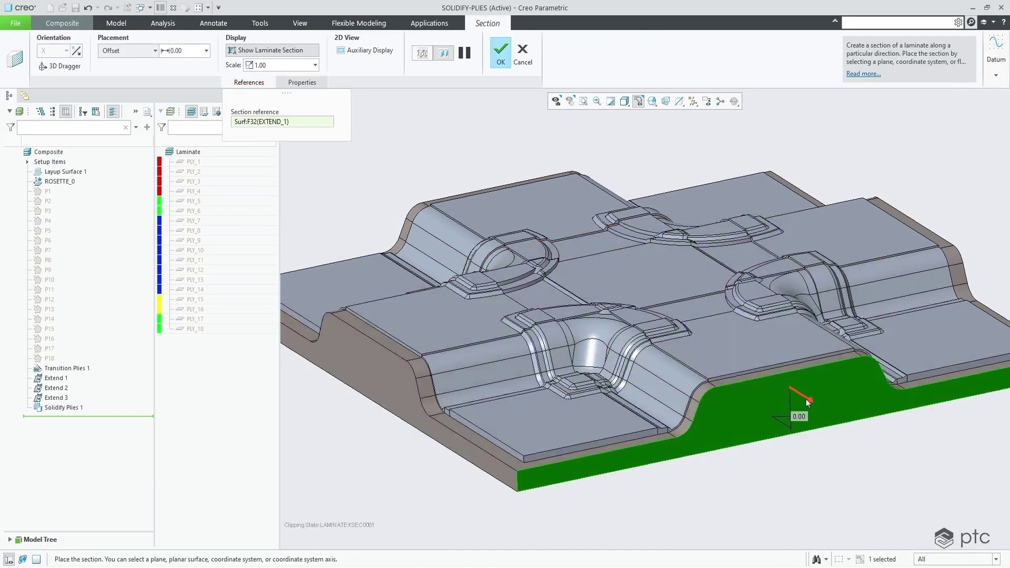
left_click_drag(796, 390, 656, 459)
left_click(501, 53)
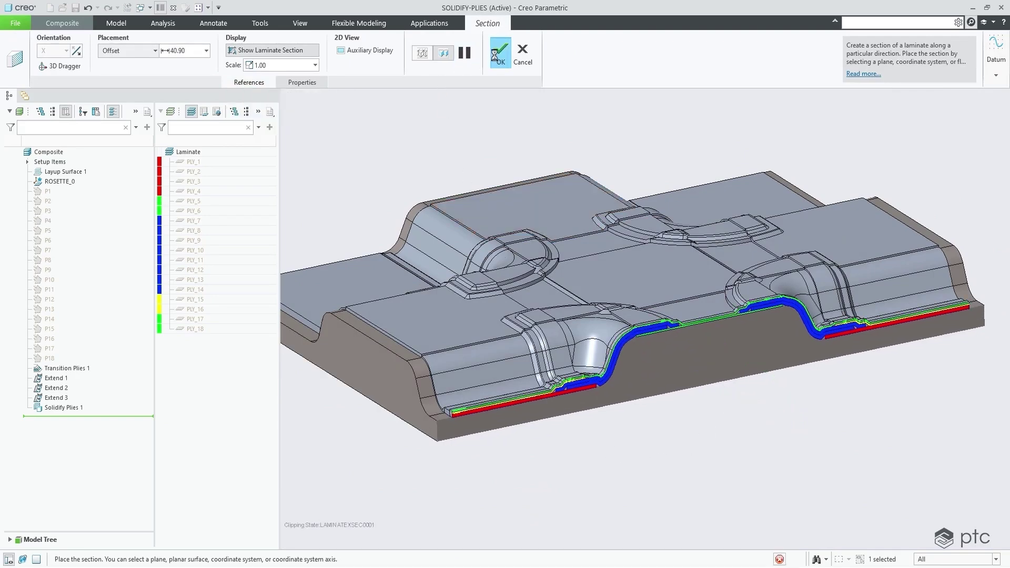
scroll(578, 392, "down", 5)
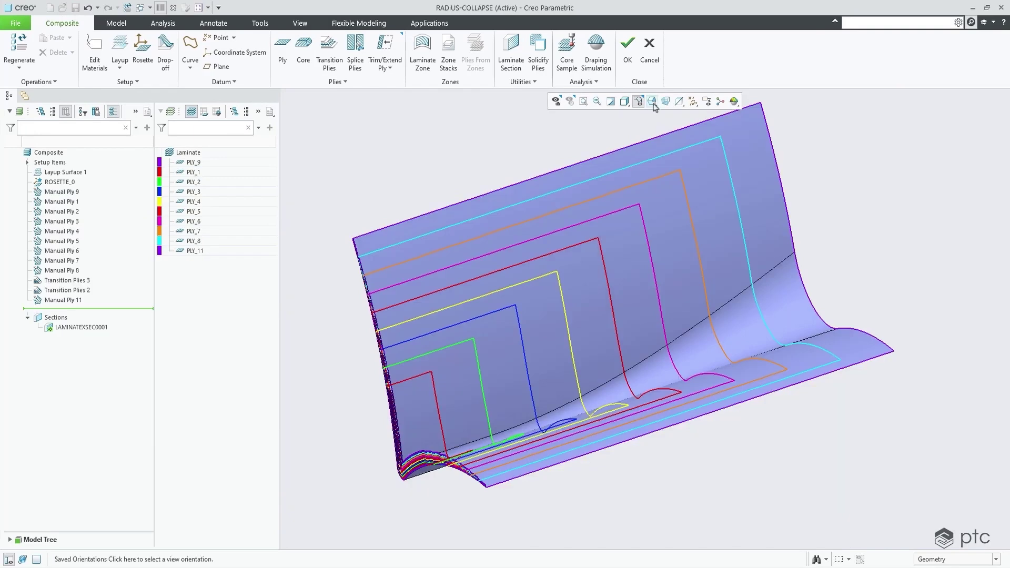
Switch to the ISO view, solidify the RADIUS-COLLAPSE plies with drop-off geometry, and hide the plies.
left_click(652, 101)
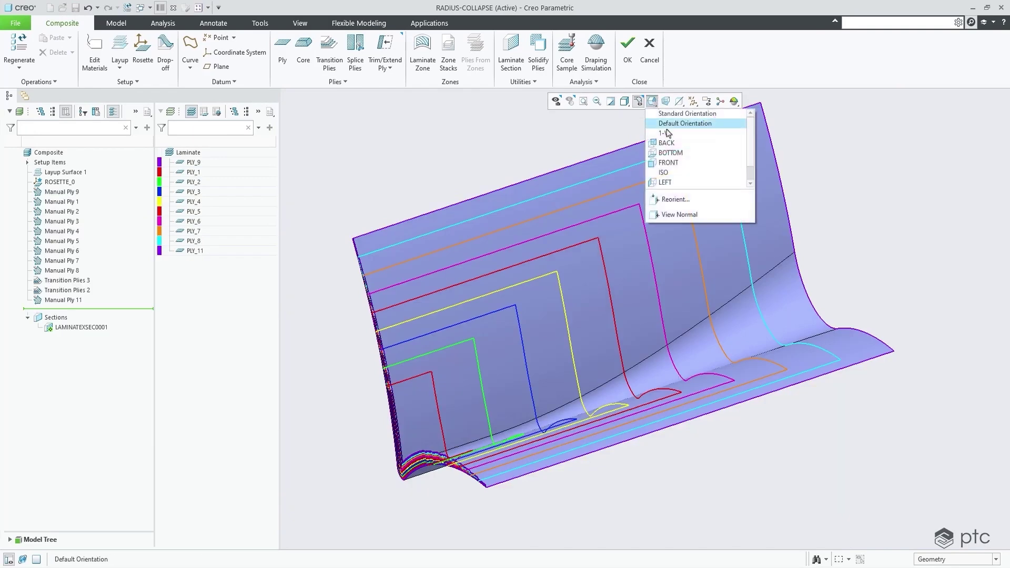
left_click(666, 174)
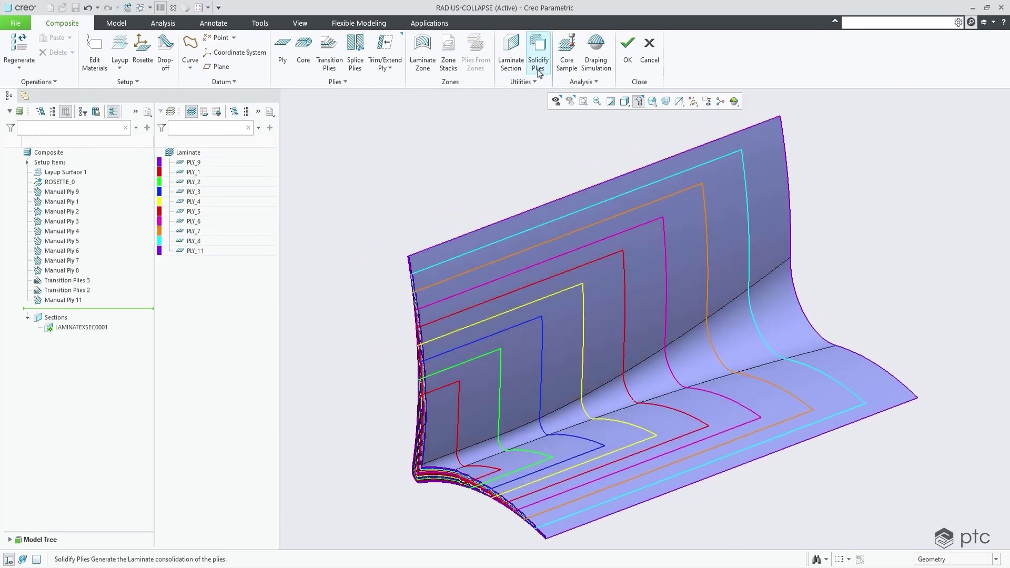
left_click(538, 49)
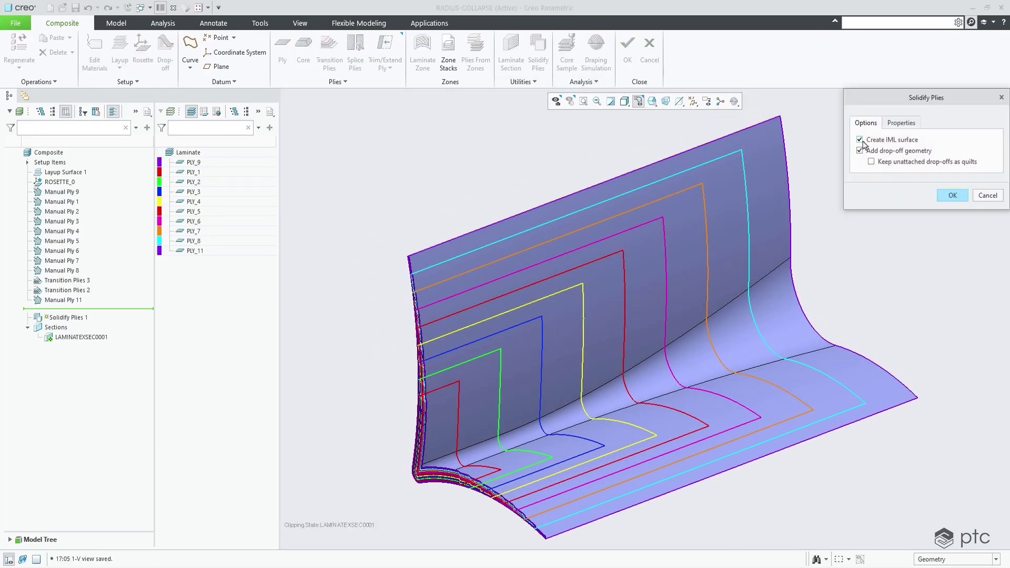
left_click(957, 197)
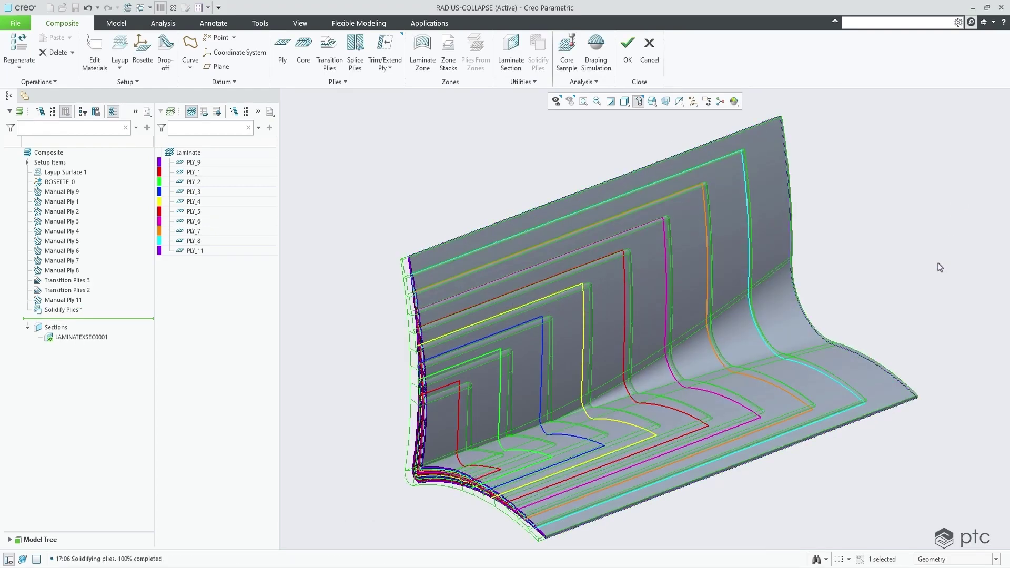
left_click(179, 153)
left_click(181, 131)
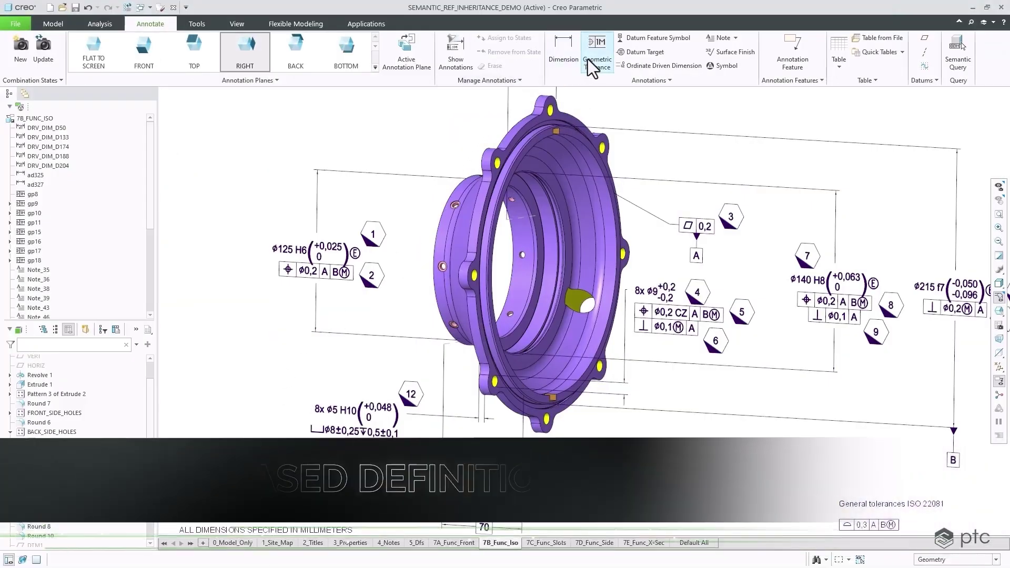
Attach a geometric tolerance to the 8x Ø5 H10 dimension, keeping its inherited hole references.
left_click(593, 67)
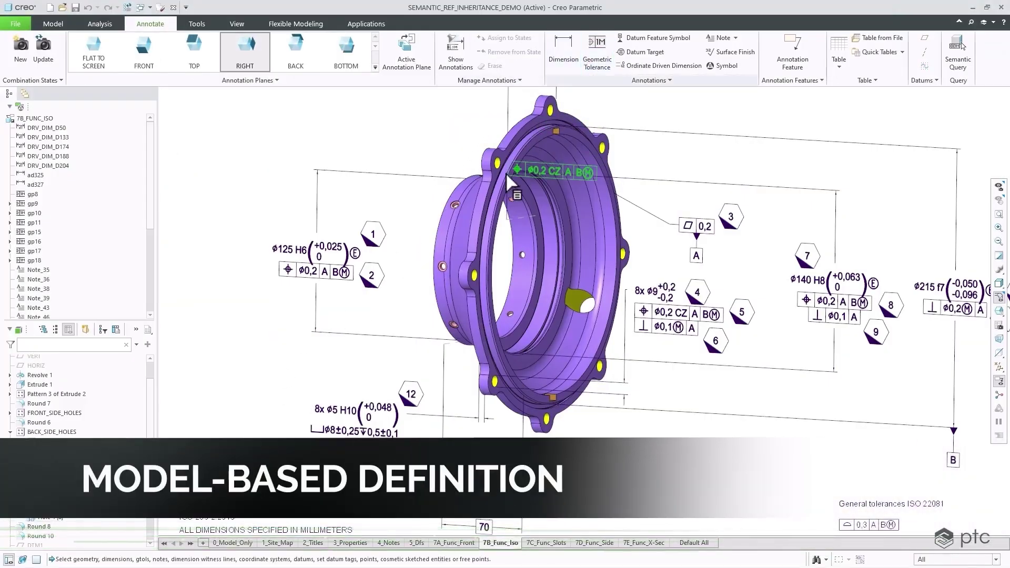
left_click(340, 433)
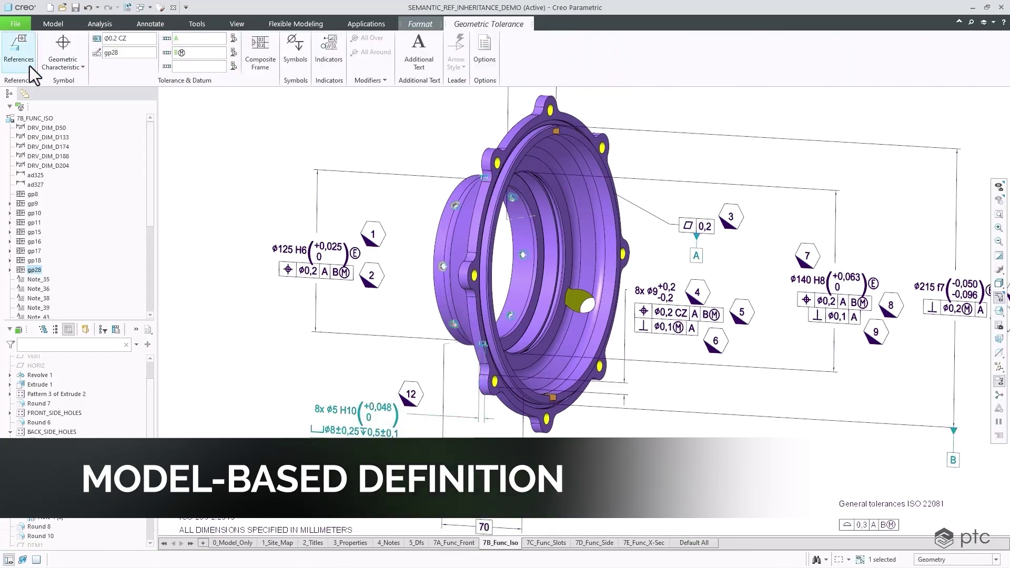
left_click(27, 65)
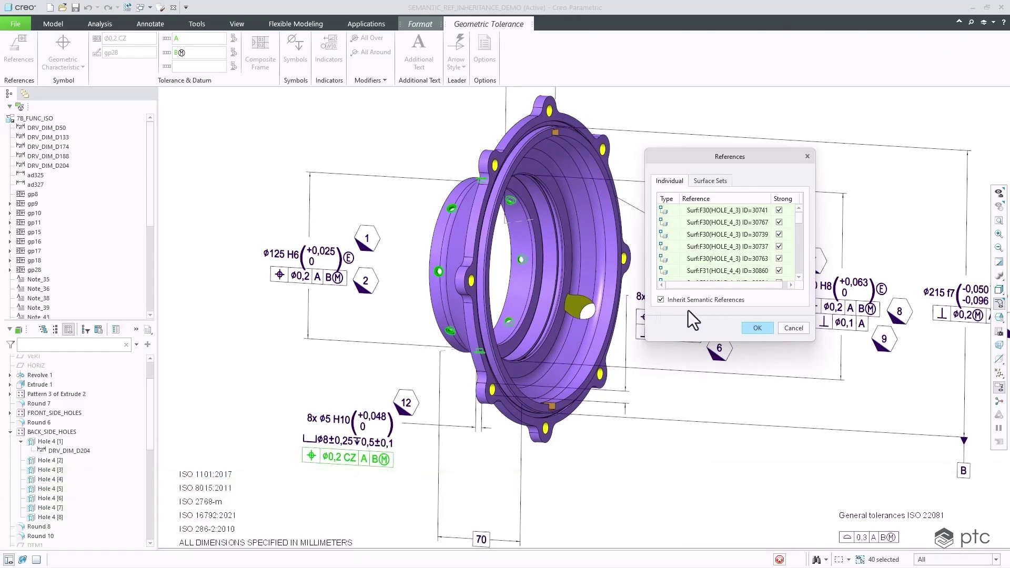
left_click(753, 327)
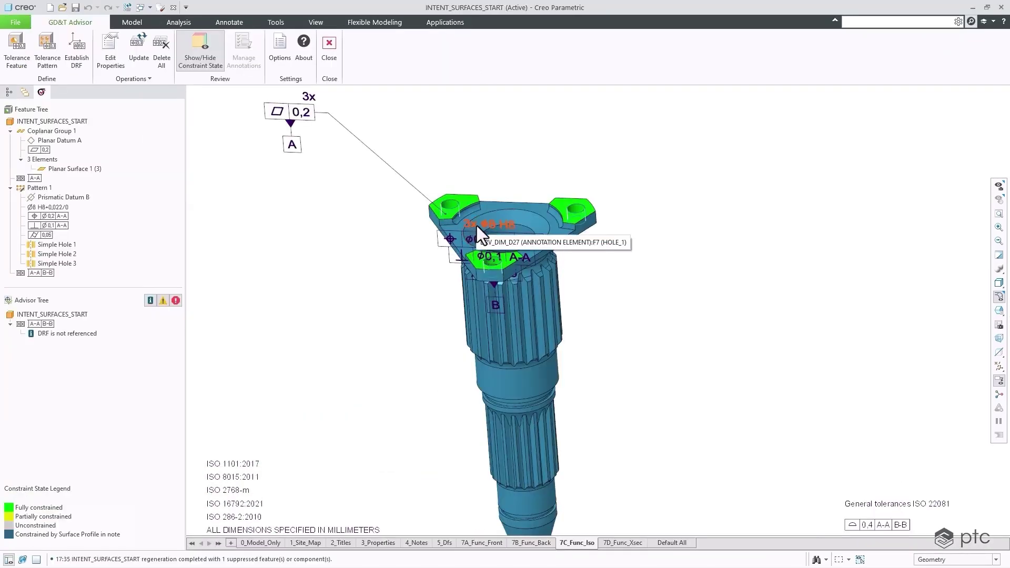
Move the 3x Ø8 H8 hole dimension up and to the right.
left_click(479, 223)
left_click_drag(481, 224, 649, 145)
left_click(636, 251)
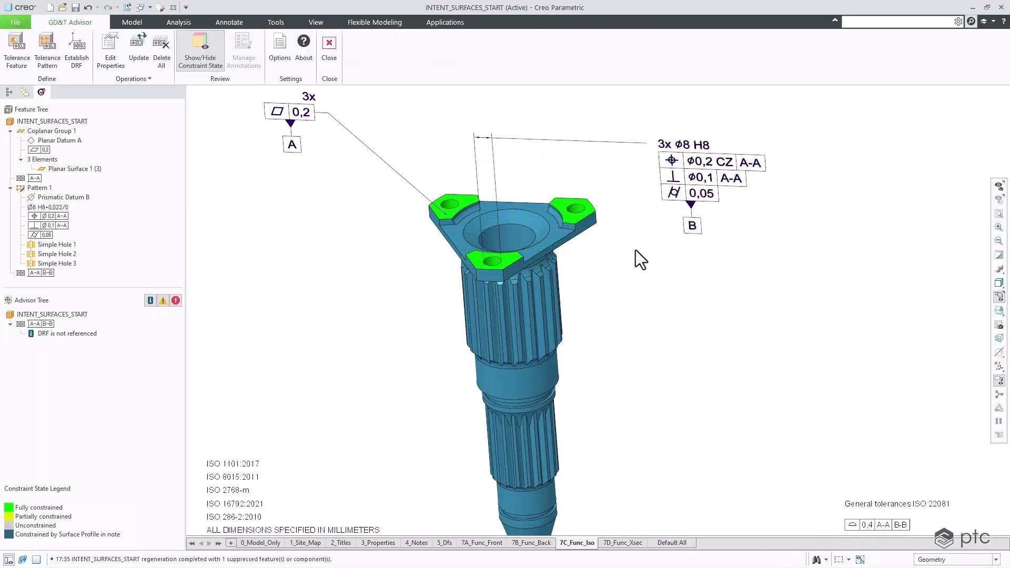
Pick the spline surface from the overlapping items and create a tolerance feature on it.
right_click(546, 317)
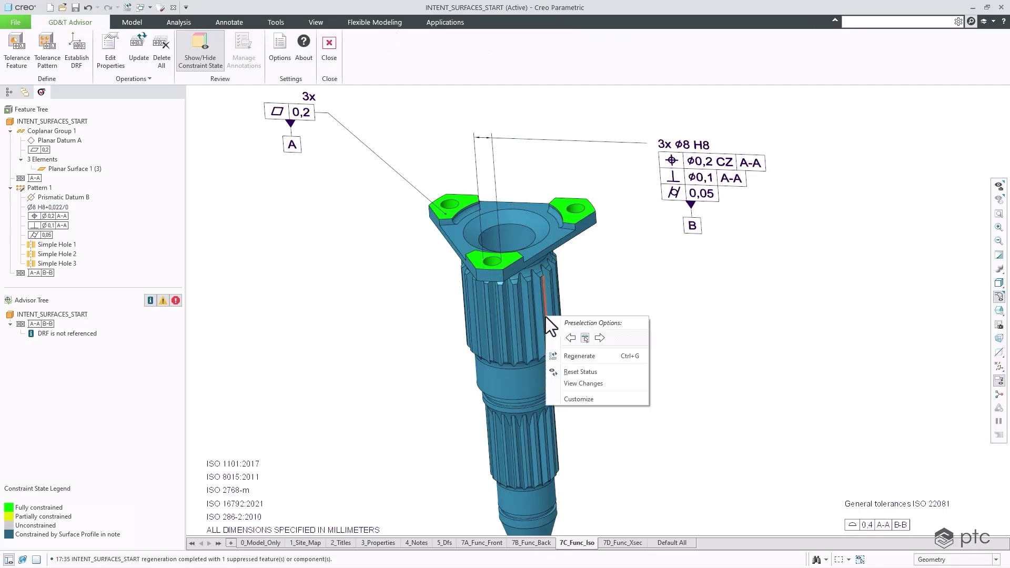
left_click(583, 337)
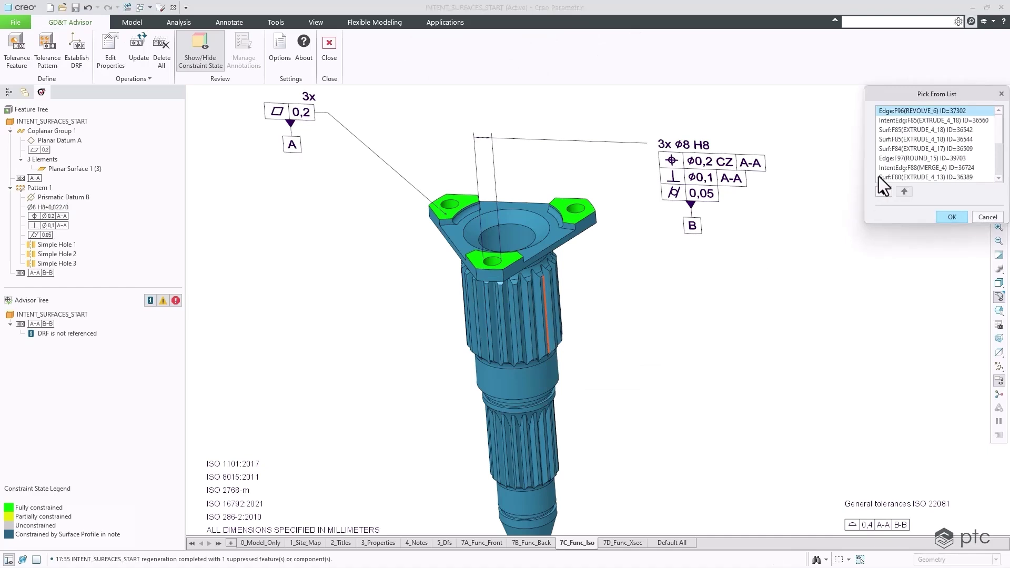
scroll(925, 152, "down", 3)
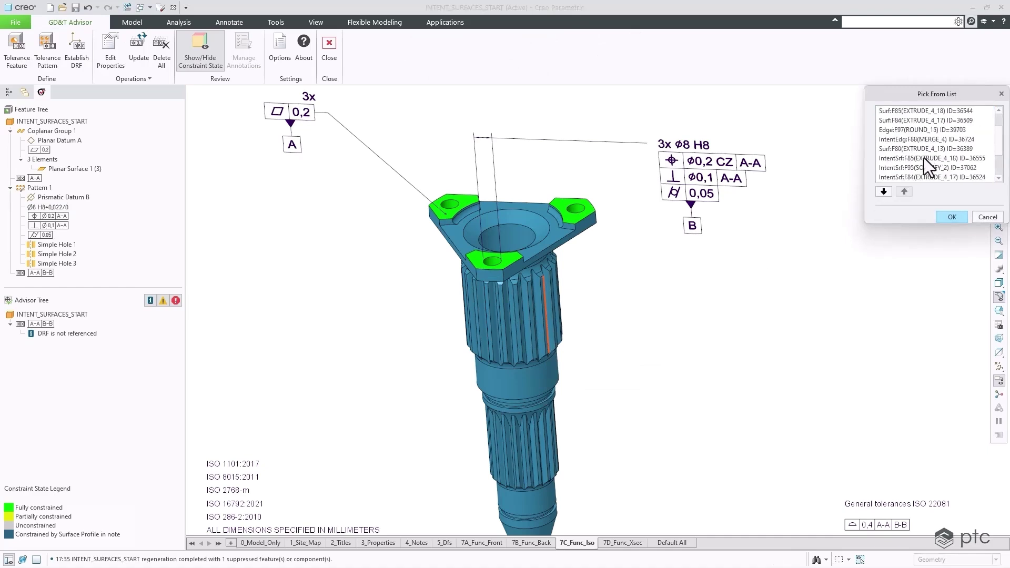
left_click(911, 169)
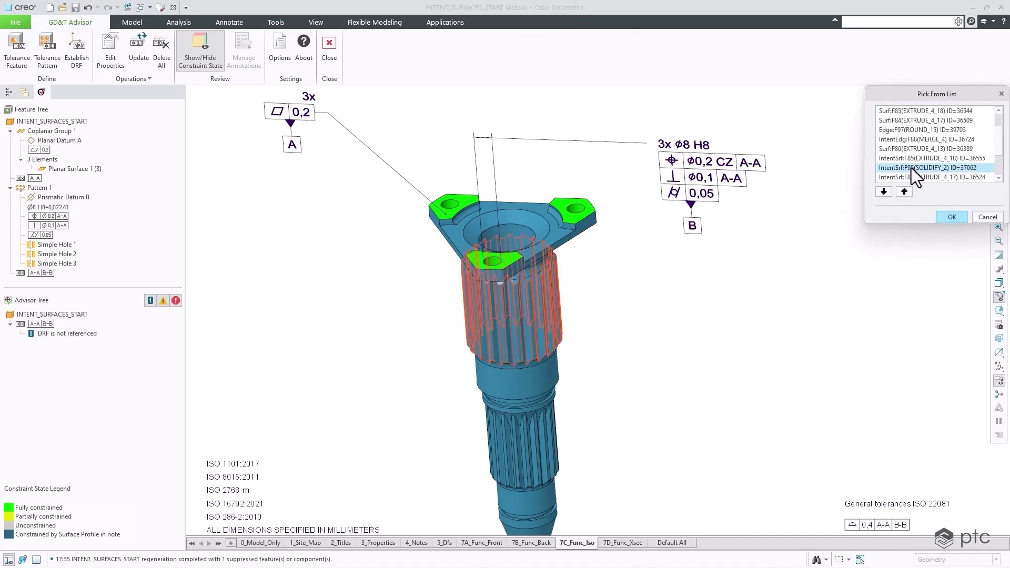
left_click(951, 216)
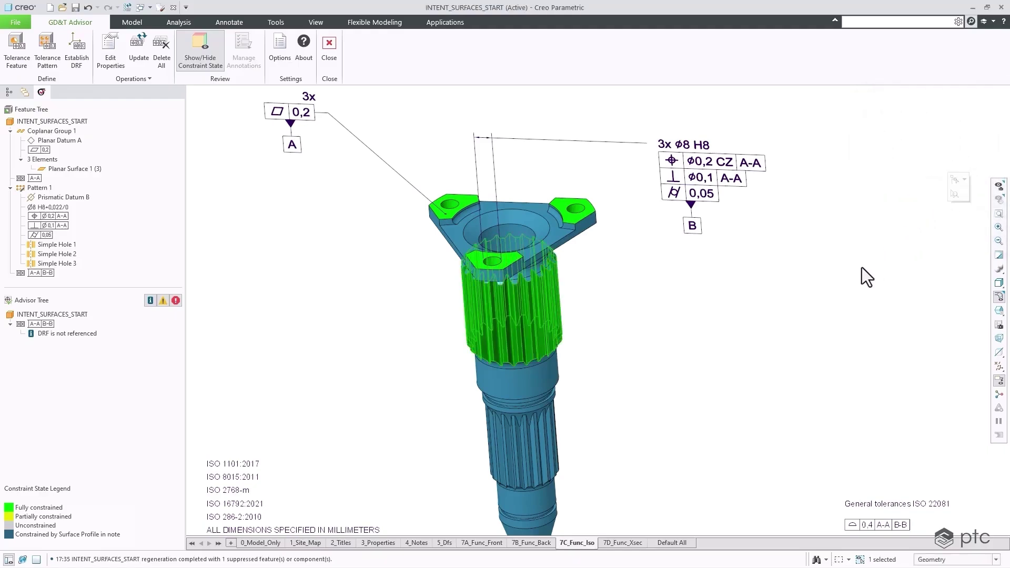
left_click(20, 58)
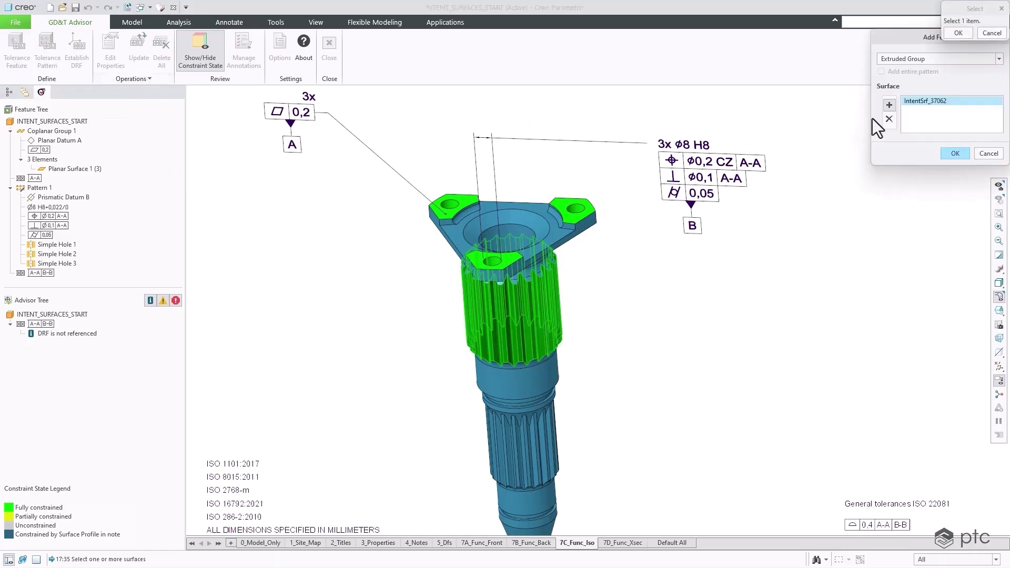
left_click(955, 153)
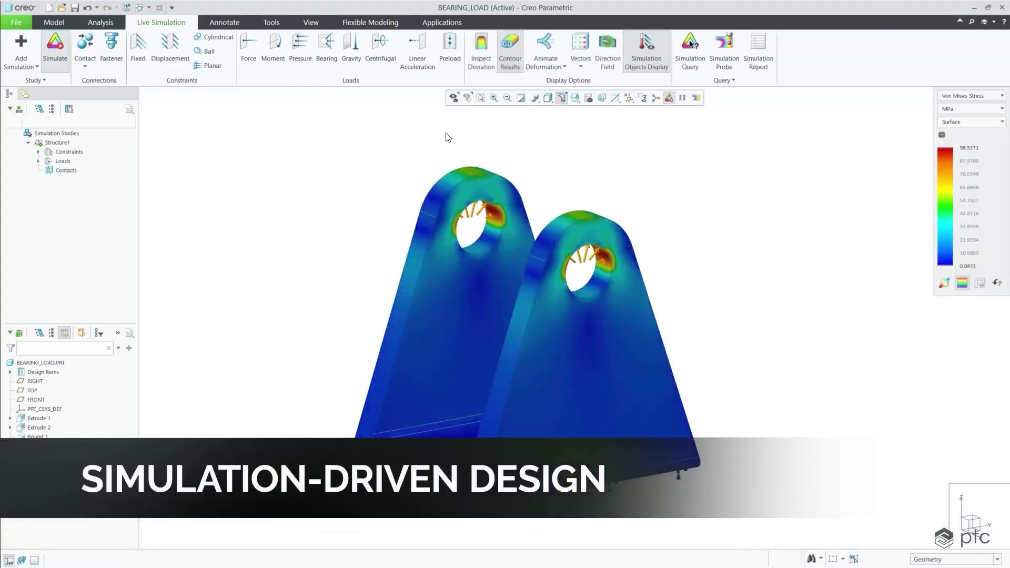
Animate the bracket's deformation, then confirm Minimize Mass with AL2014 and run the optimization.
left_click(546, 47)
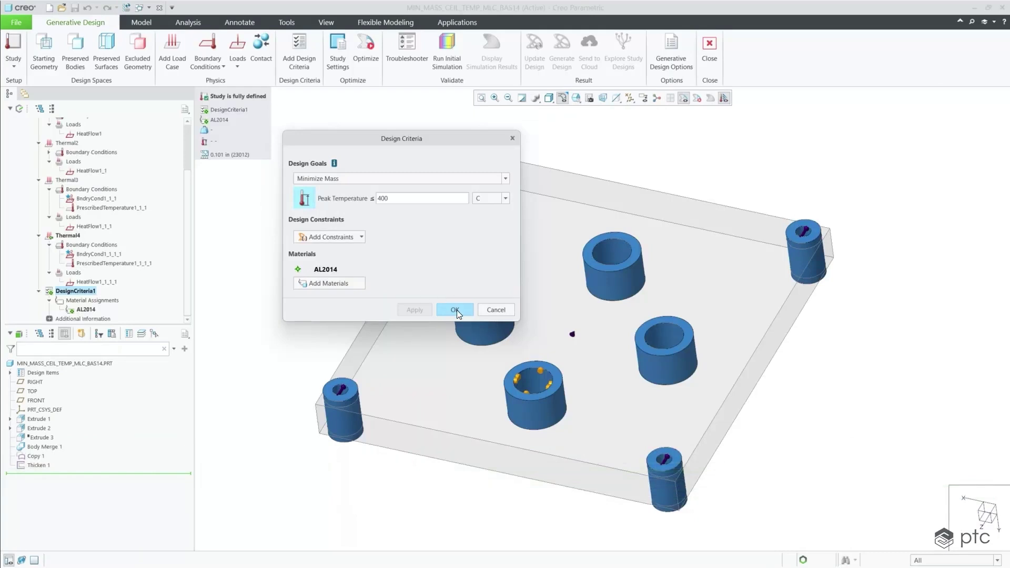
left_click(455, 310)
left_click(364, 62)
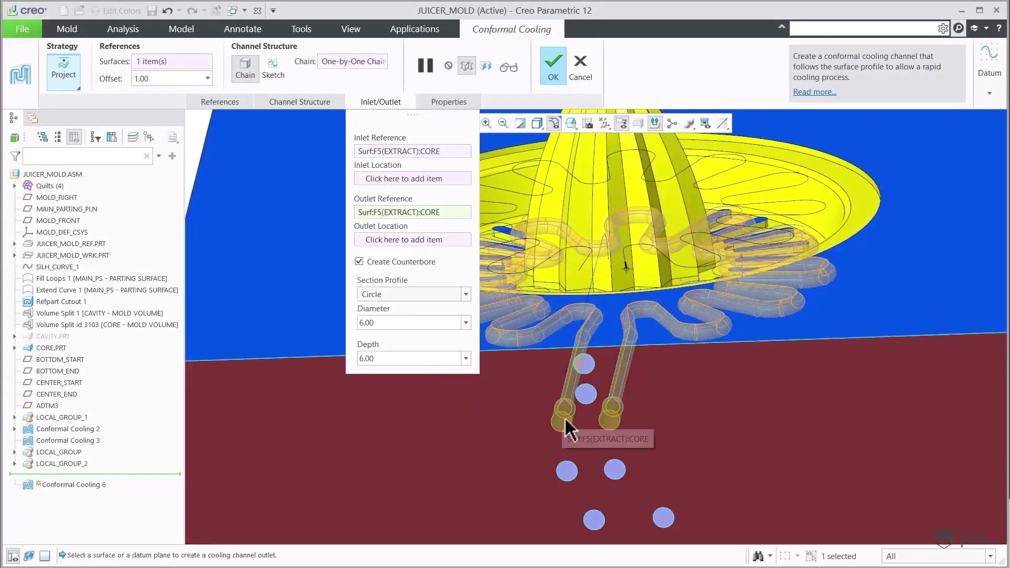
Change the cooling channel diameter to 8.00.
middle_click_drag(563, 424, 617, 415)
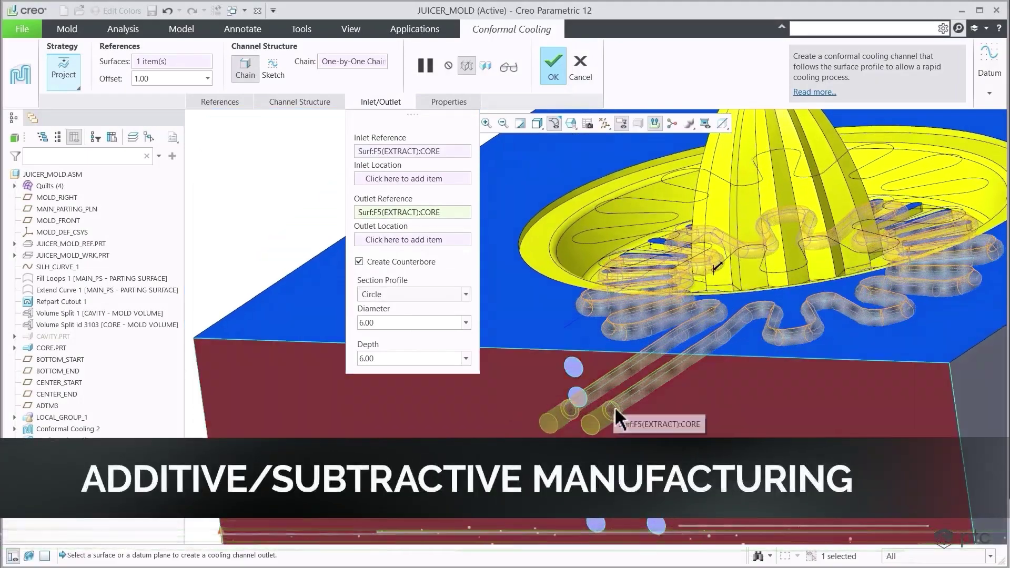
double_click(387, 322)
type("8")
key("Return")
scroll(660, 435, "up", 6)
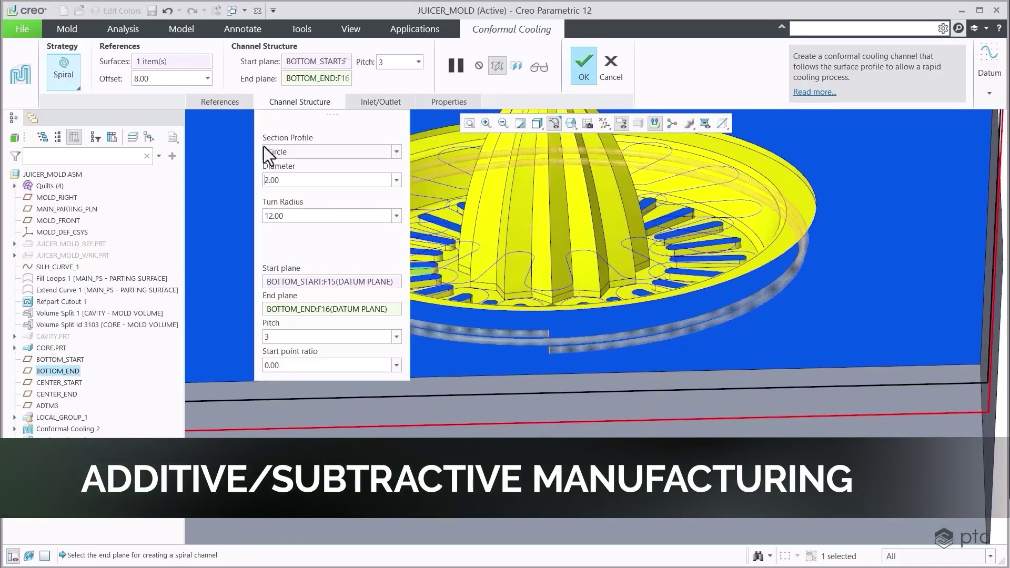
Set the channel offset to 3.00 and use the bottom face for both inlet and outlet.
left_click(220, 101)
left_click(237, 227)
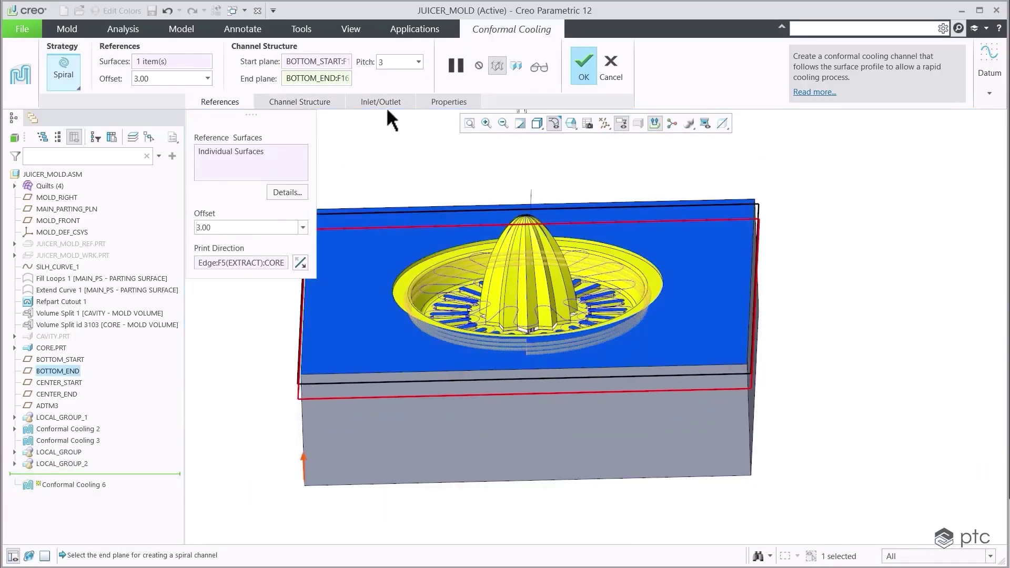
left_click(384, 103)
left_click(482, 415)
left_click(412, 212)
left_click(582, 416)
Enable Create Counterbore at the cooling channel ends.
middle_click_drag(583, 416, 521, 413)
scroll(582, 369, "up", 10)
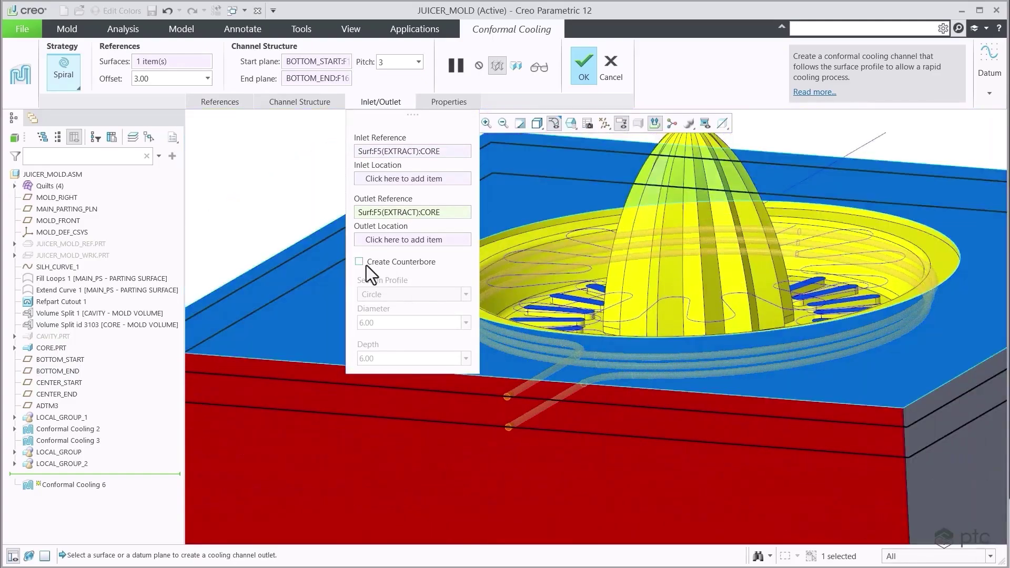
left_click(359, 262)
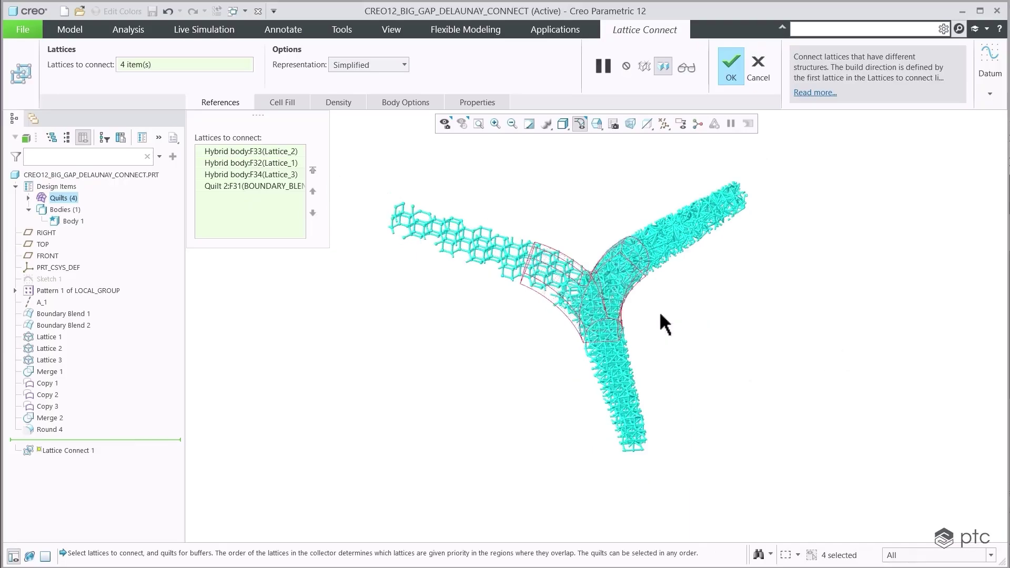
middle_click_drag(660, 314, 650, 353)
Spin the lattice around its Y junction, move the cutter onto the toolpath, and play material removal.
scroll(633, 308, "up", 6)
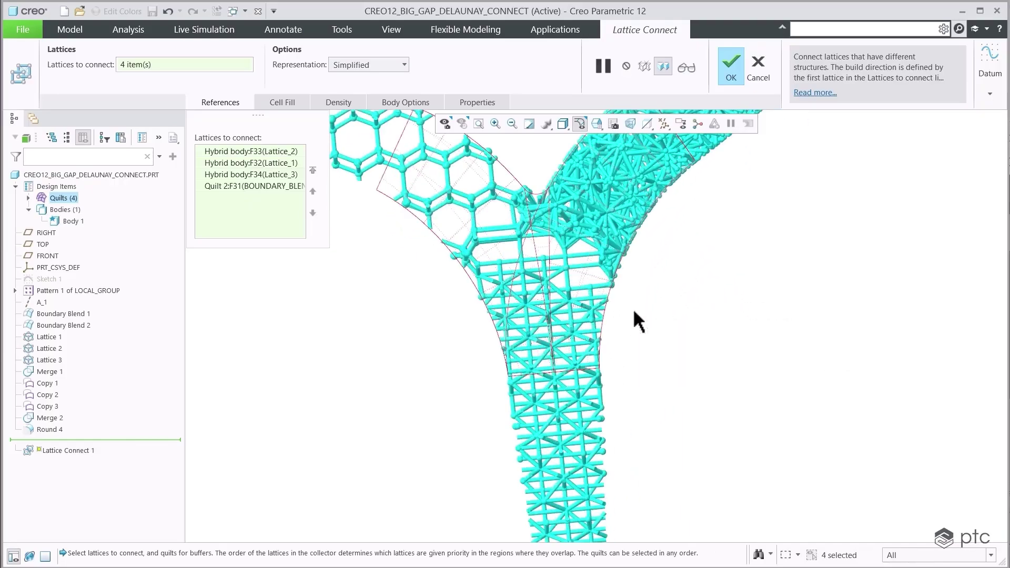
middle_click_drag(640, 311, 704, 460)
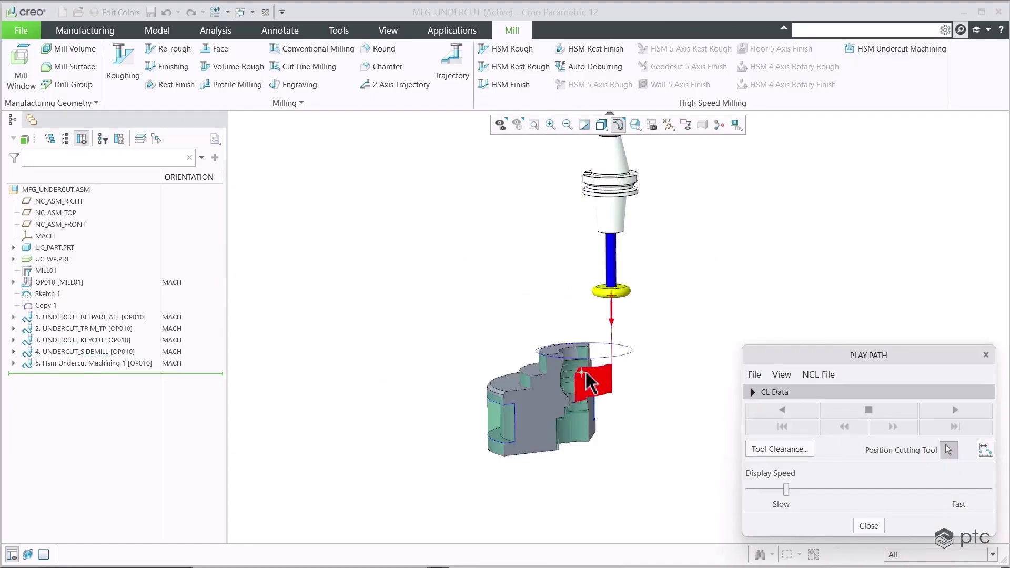
left_click(588, 383)
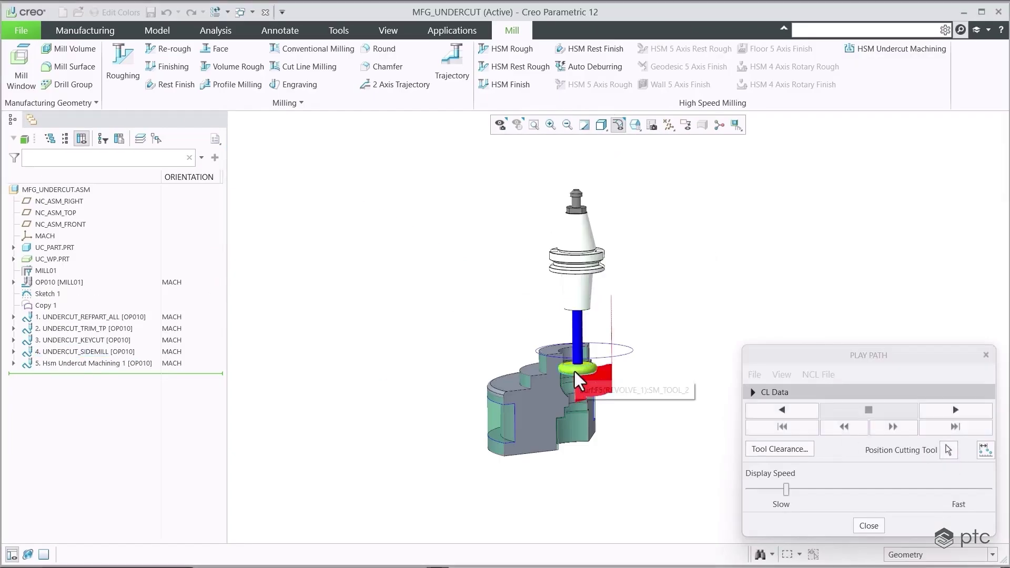
scroll(590, 379, "up", 5)
scroll(590, 379, "down", 3)
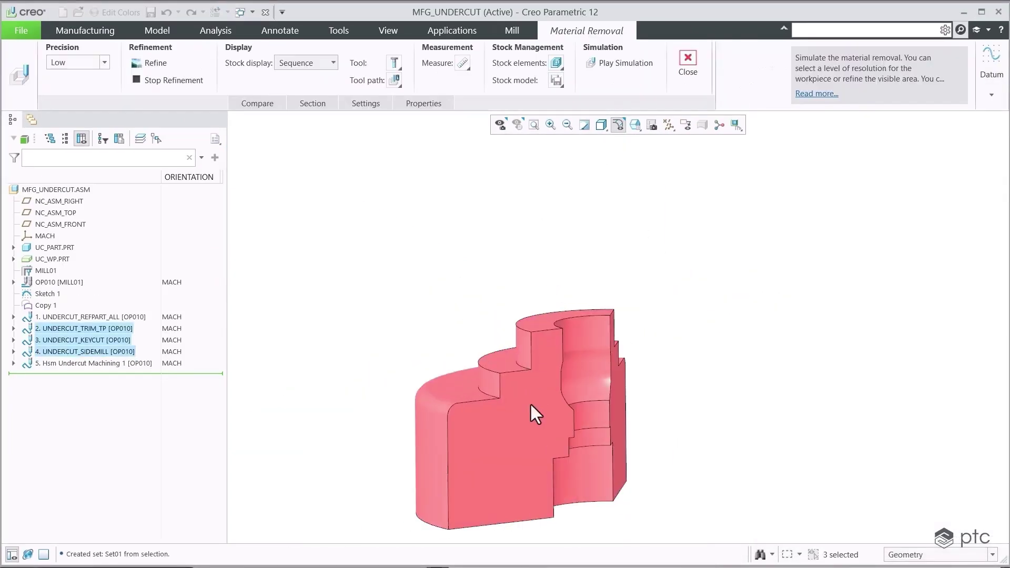
scroll(530, 402, "up", 3)
left_click(594, 64)
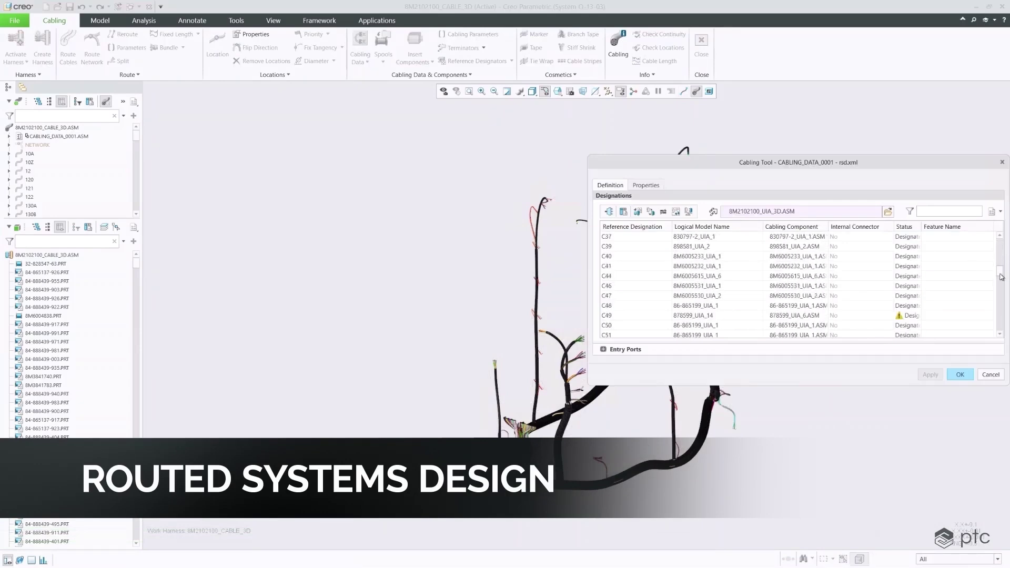
Select C49, show its entry ports, and close the Cabling Tool.
scroll(1001, 277, "down", 2)
left_click(814, 276)
left_click(604, 349)
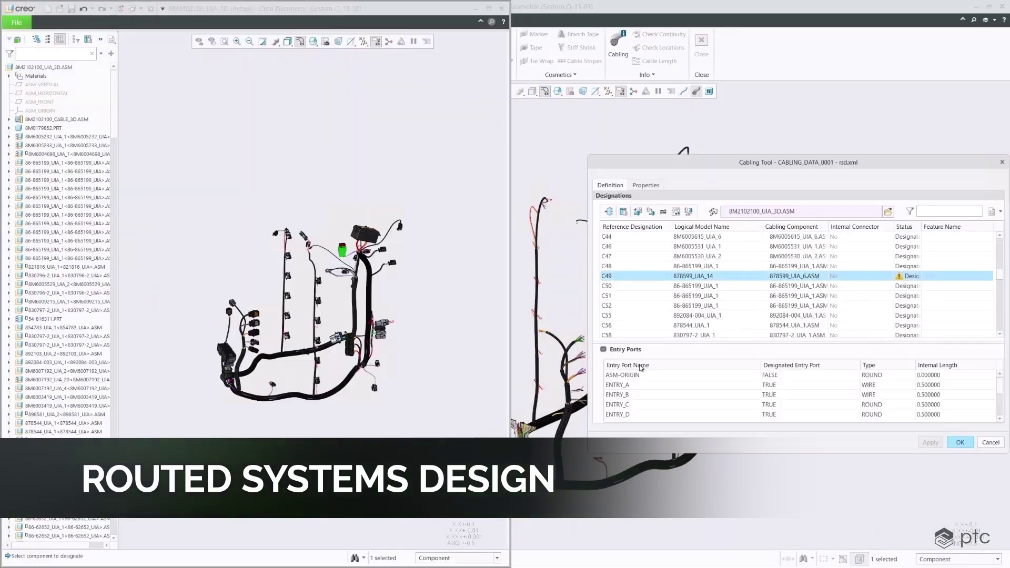
left_click(959, 442)
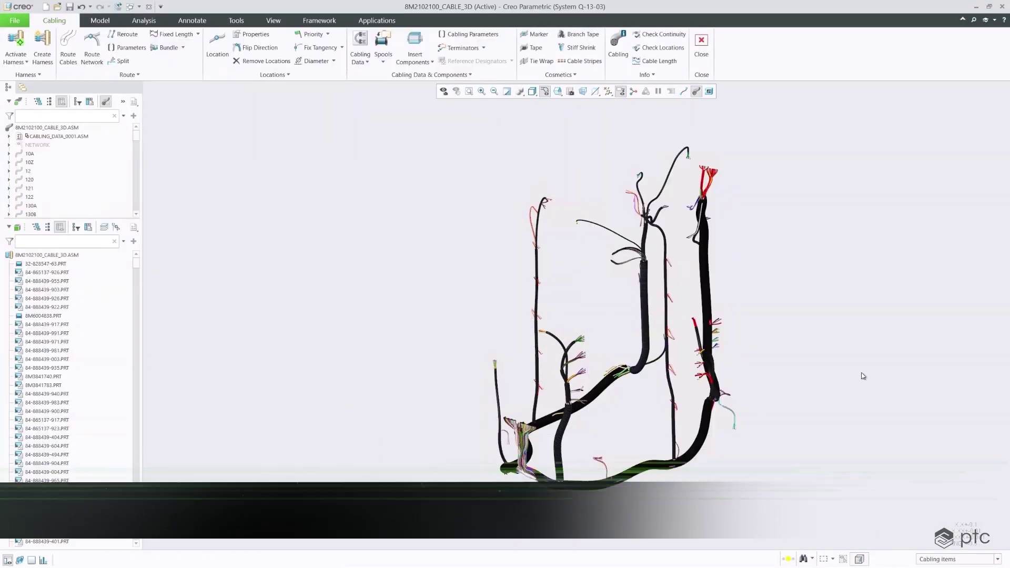
Add a pattern of five tie wraps to the cable segment and generate the assembly BOM.
left_click(683, 92)
left_click(540, 62)
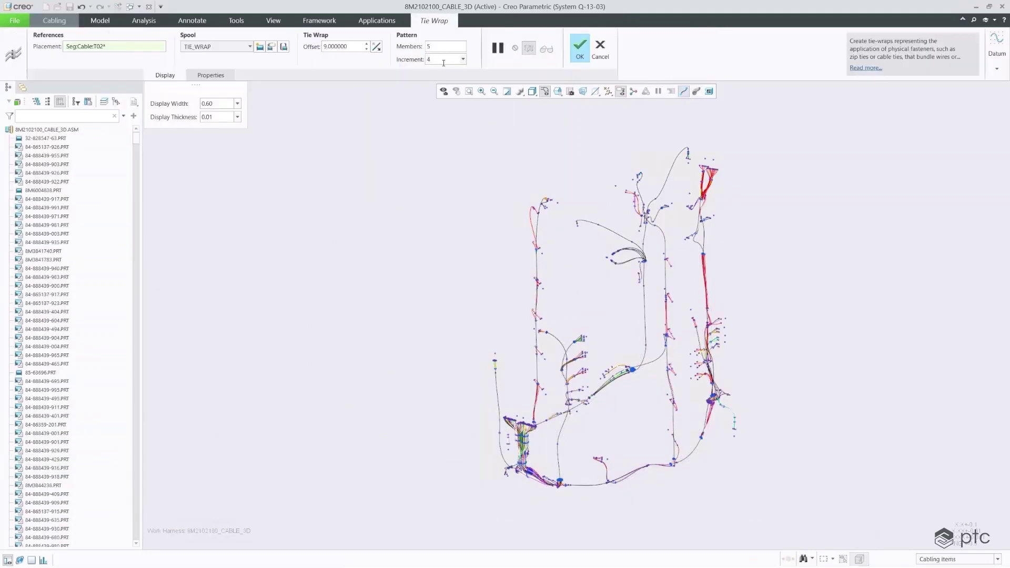
left_click(697, 93)
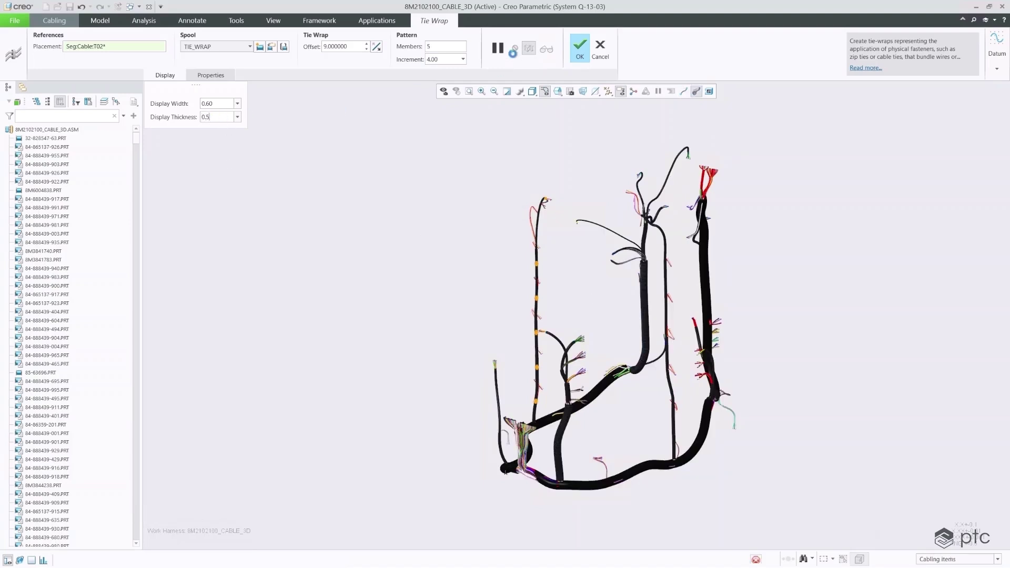
left_click(579, 49)
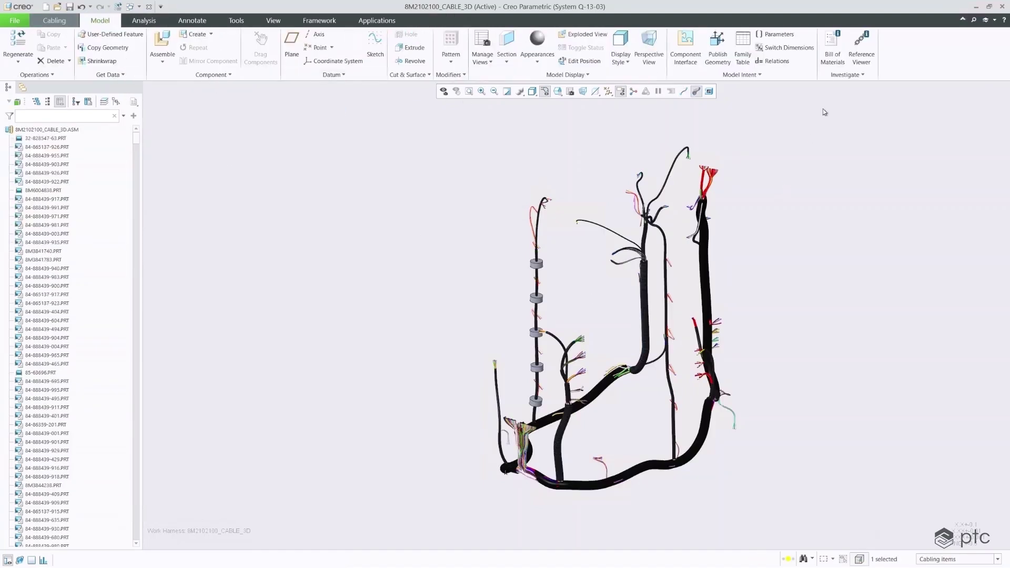
left_click(961, 261)
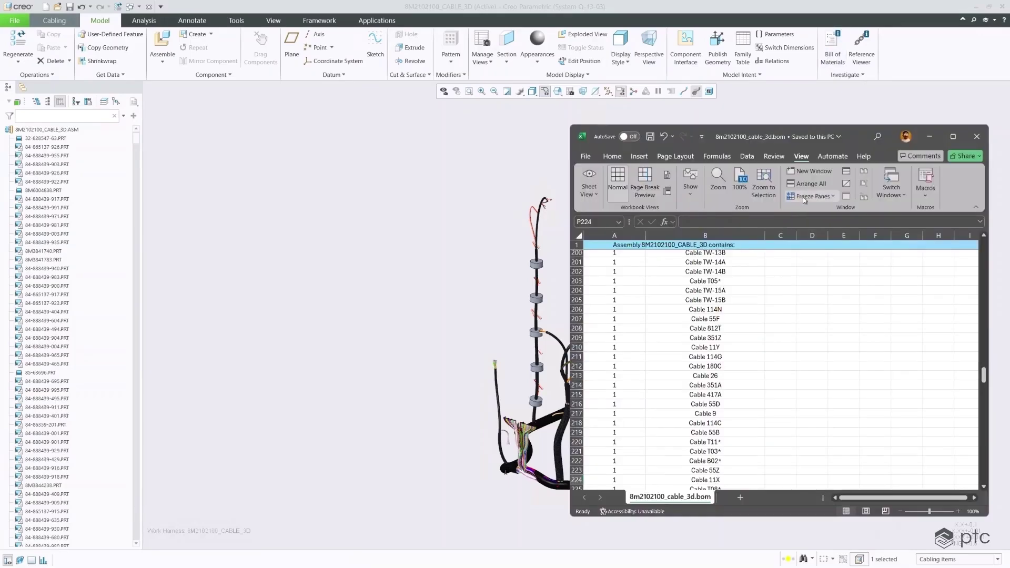
left_click_drag(984, 377, 983, 411)
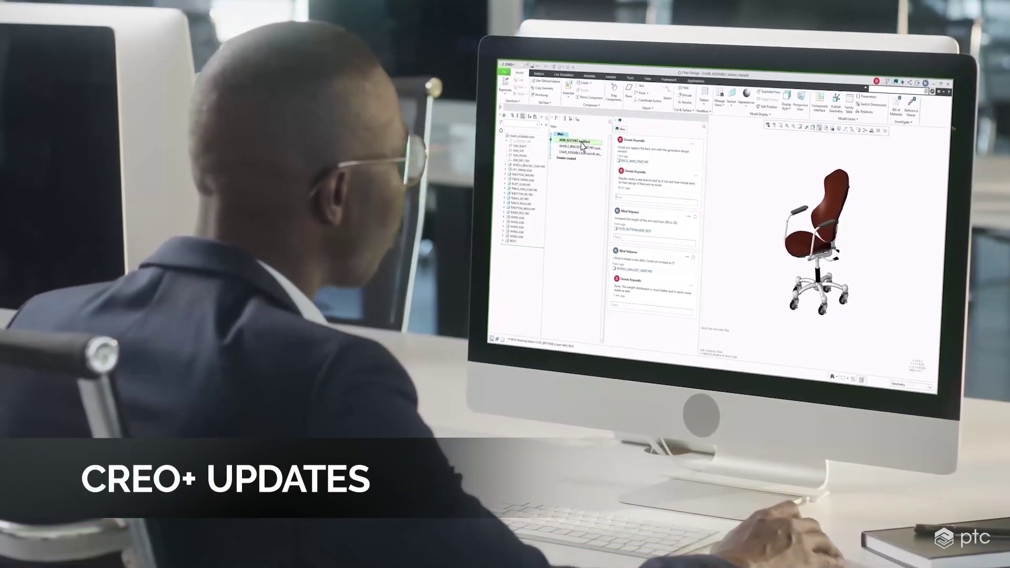
left_click(588, 129)
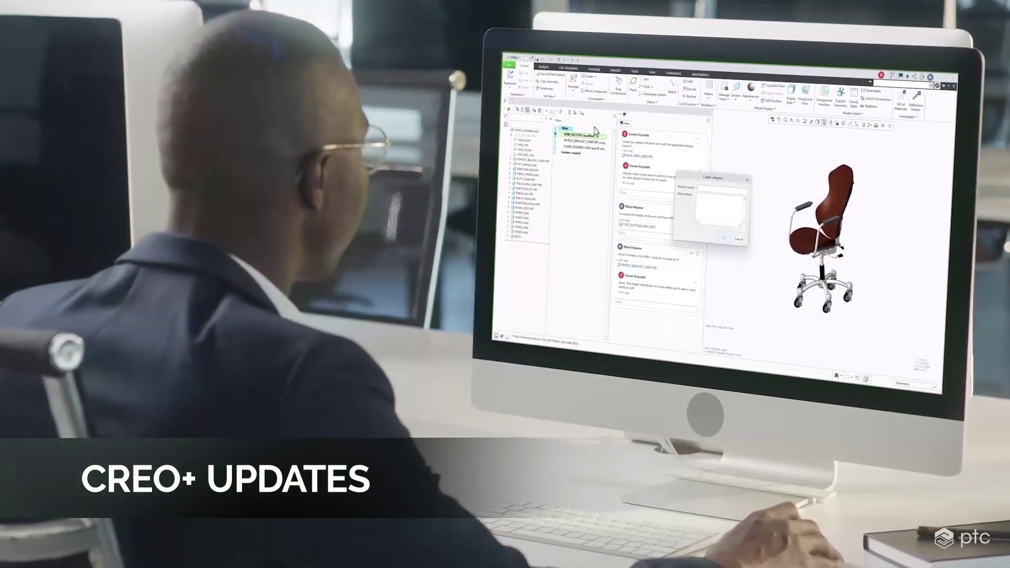
type("G")
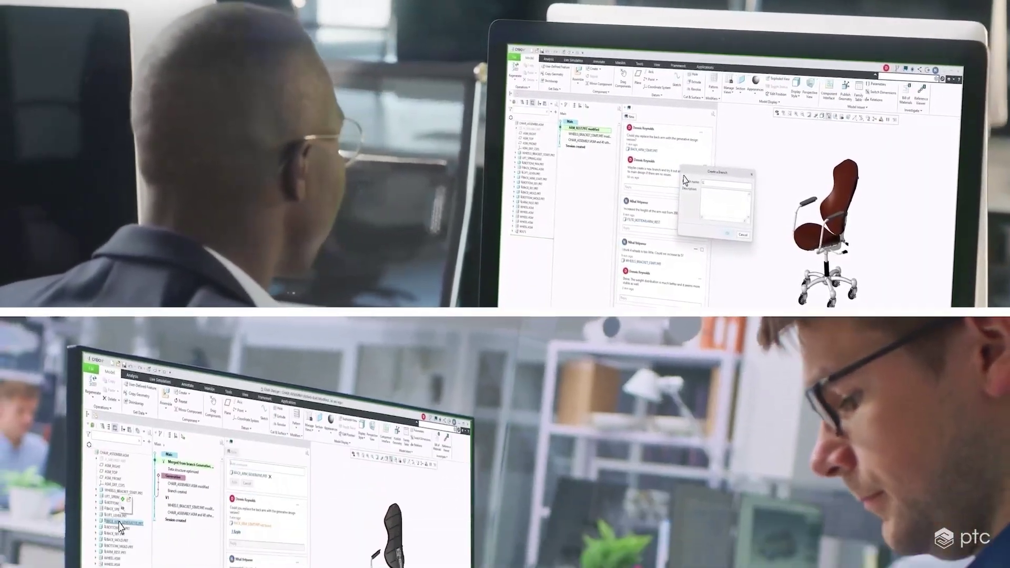
type("enerativ")
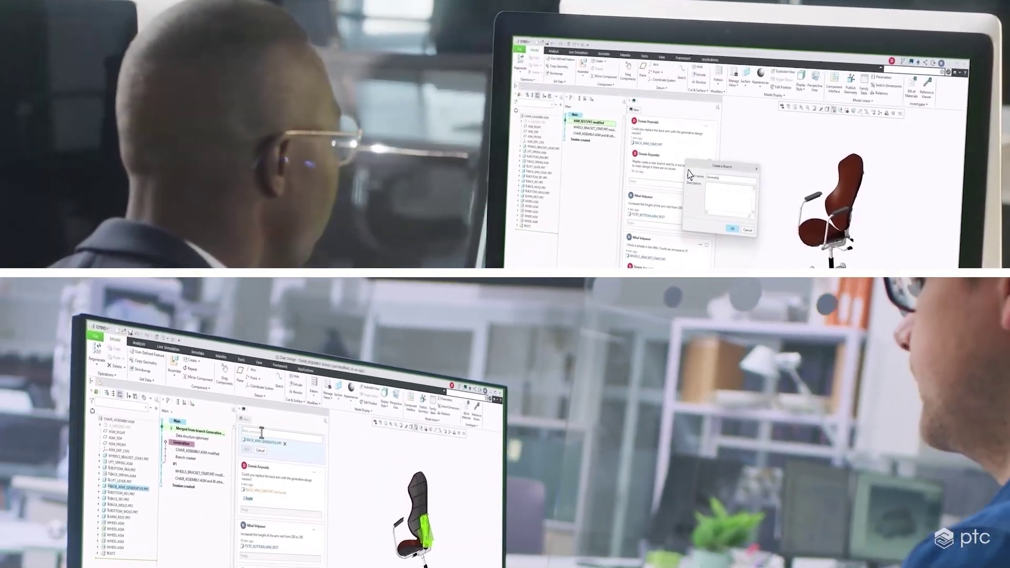
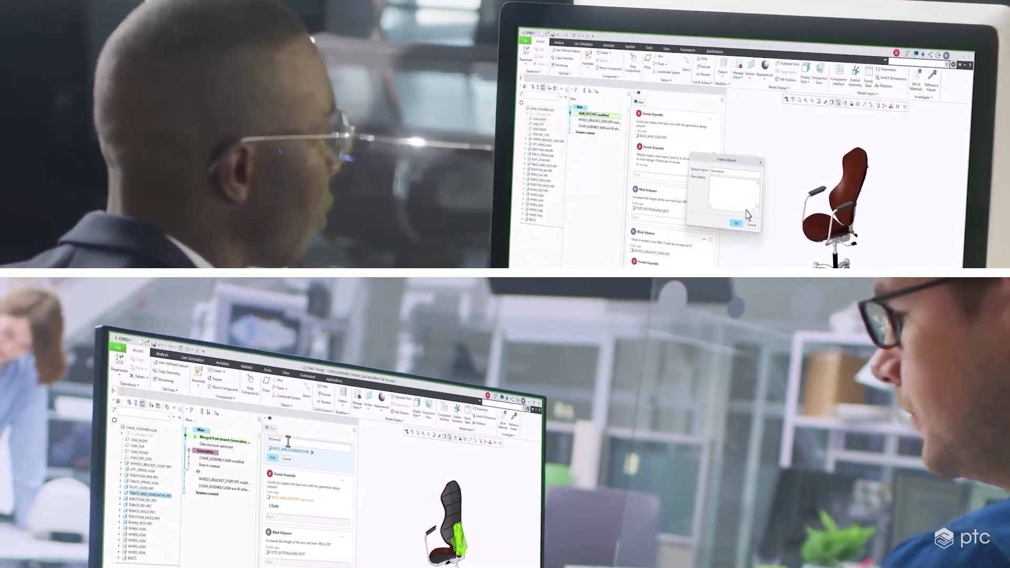
key("Return")
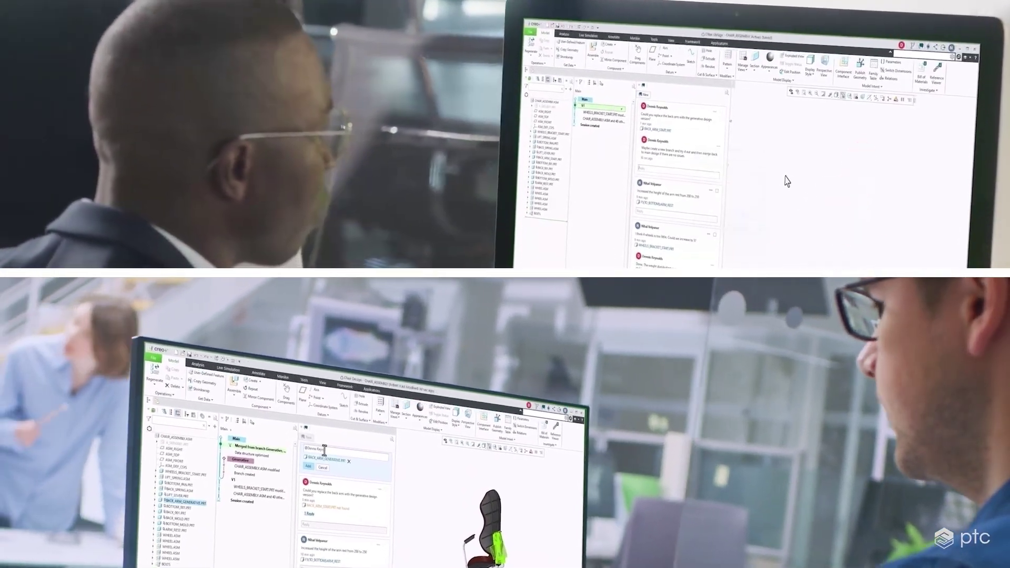
type("Check ou")
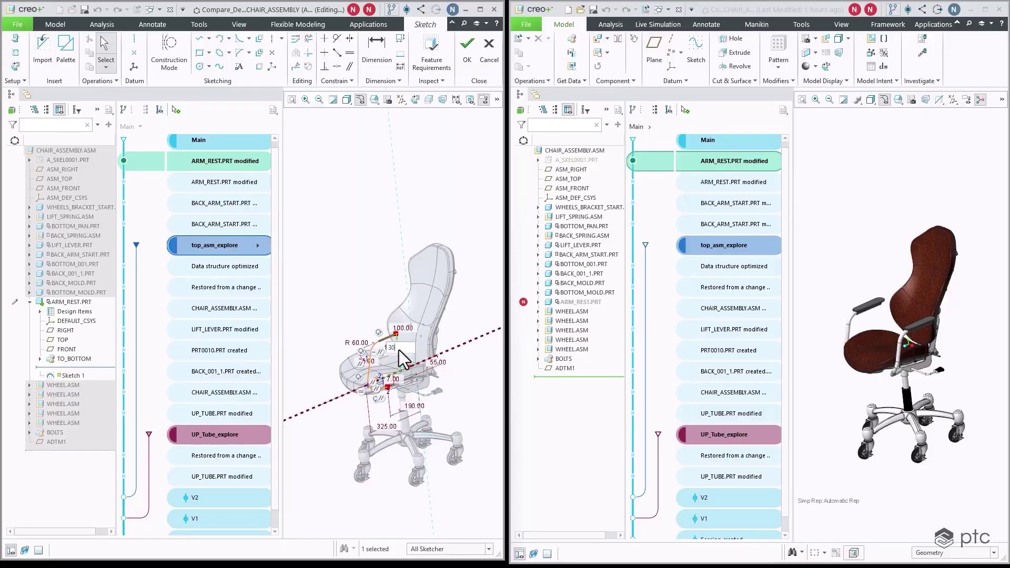
Commit the 300.00 armrest dimension and finish the sketch to regenerate the chair.
key("Return")
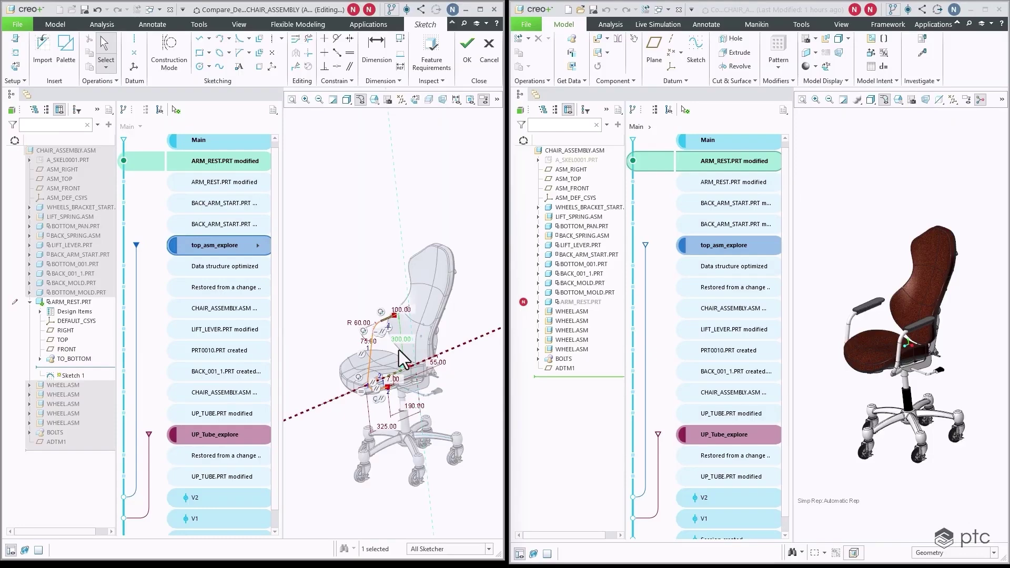
left_click(467, 58)
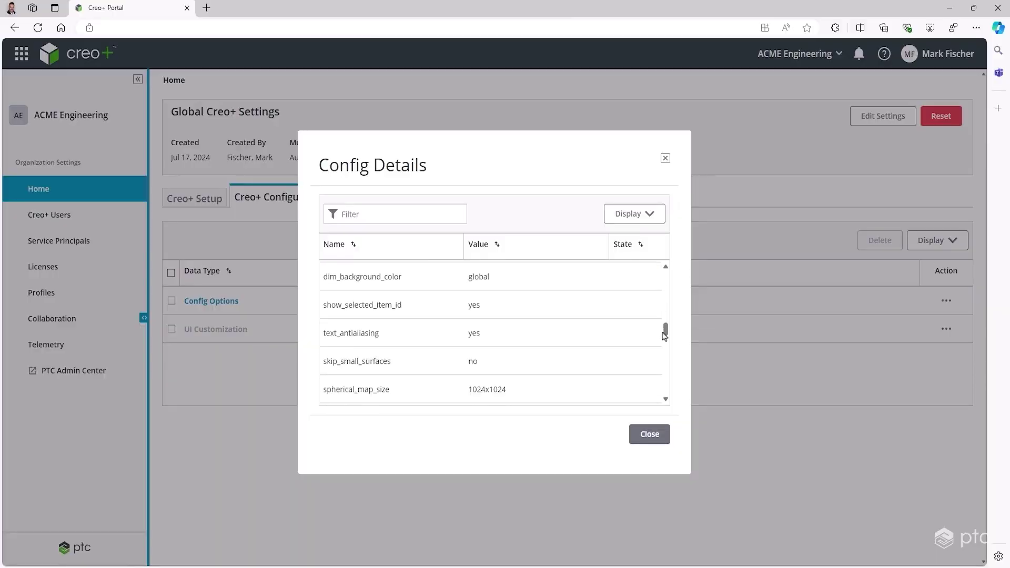
Review the organization's config options in Config Details, then close the list.
scroll(664, 336, "down", 5)
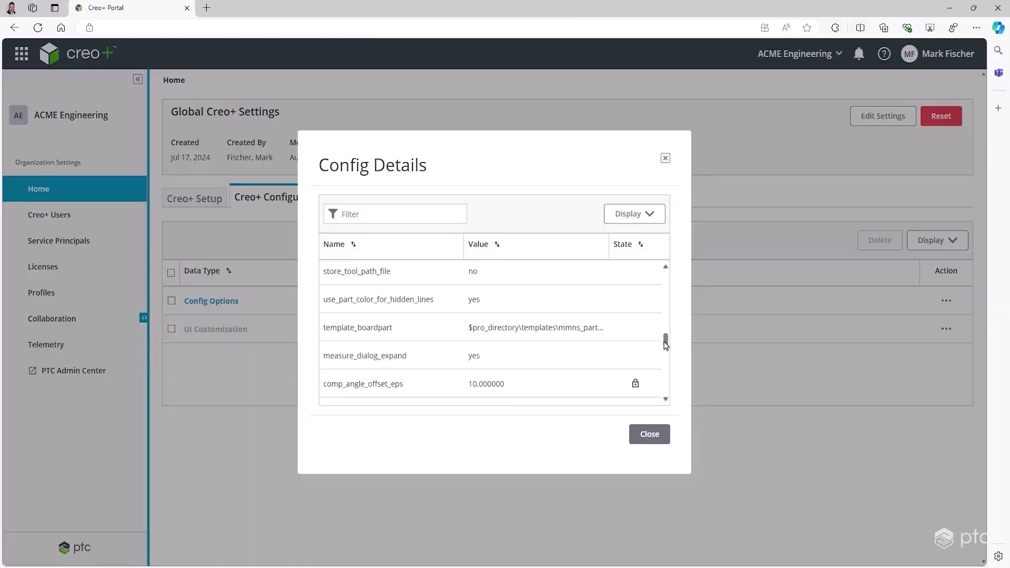
left_click(650, 435)
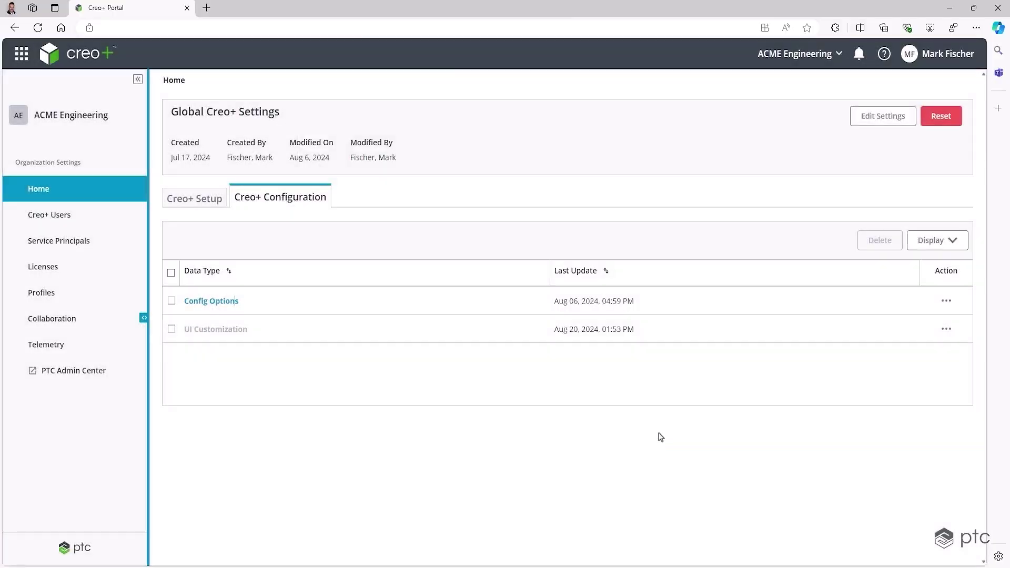